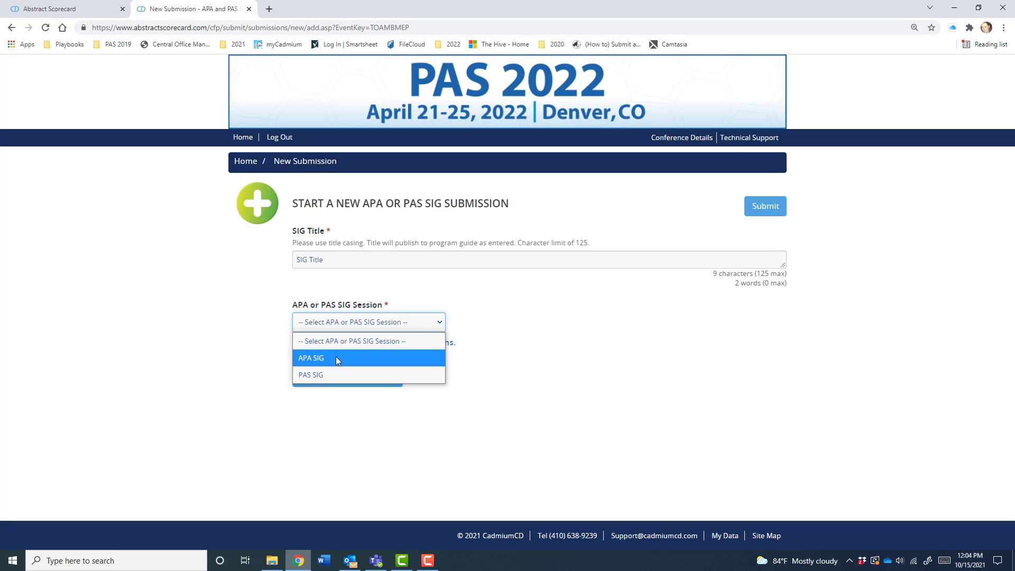
- Choose APA SIG as the session type and submit the new SIG submission
{"action": "left_click", "coordinate": [337, 359]}
{"action": "left_click", "coordinate": [339, 384]}
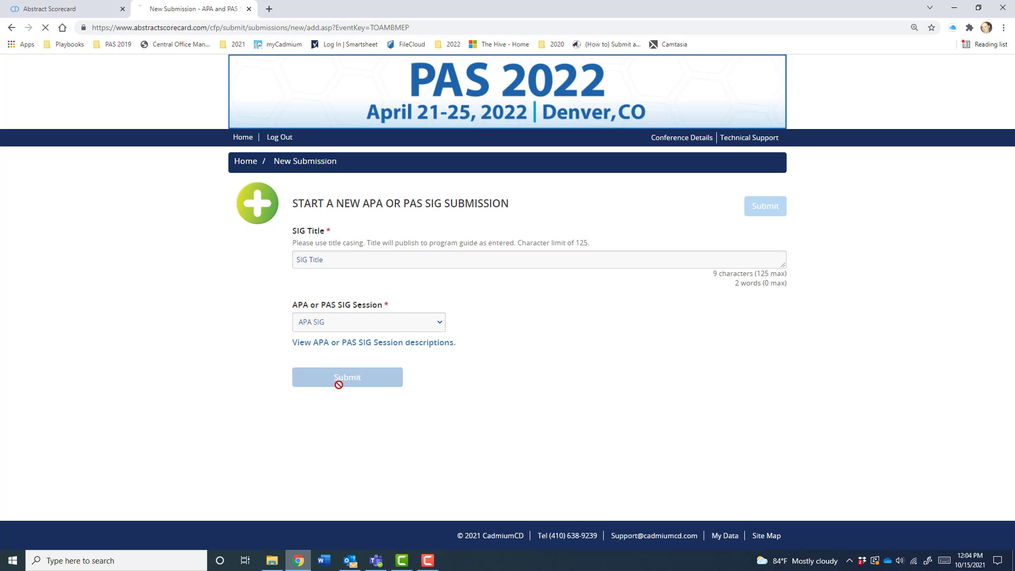
- Open the Submission Guidelines task, view the guidelines PDF, then continue back to the task list
{"action": "scroll", "coordinate": [171, 337], "scroll_direction": "down", "scroll_amount": 2}
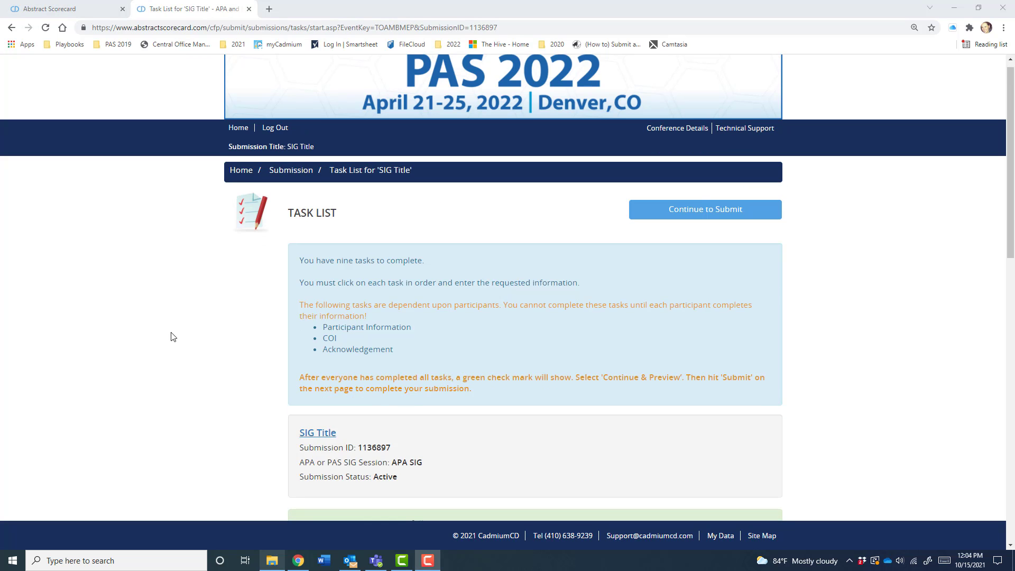
{"action": "scroll", "coordinate": [170, 337], "scroll_direction": "down", "scroll_amount": 2}
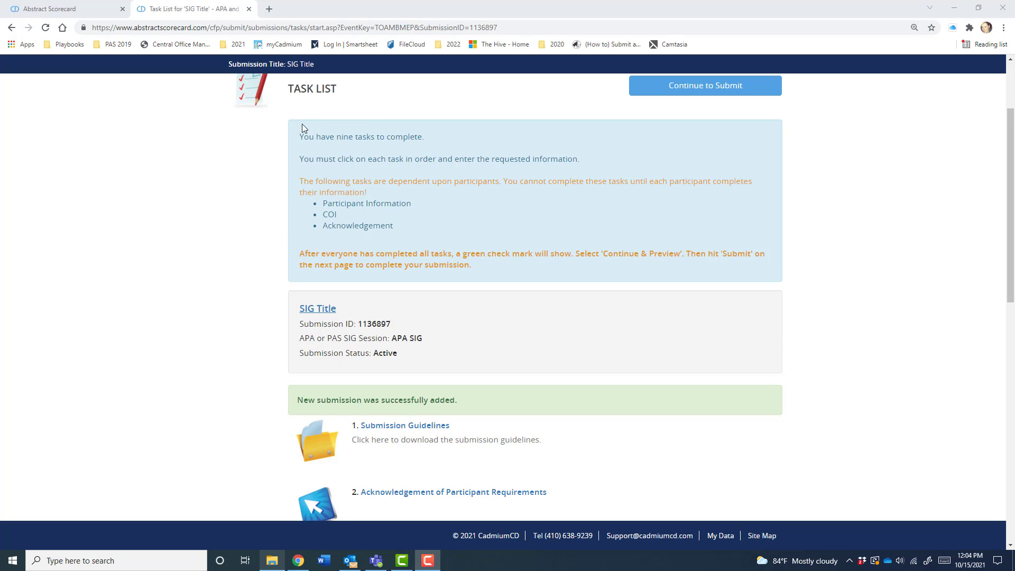
{"action": "scroll", "coordinate": [215, 307], "scroll_direction": "down", "scroll_amount": 3}
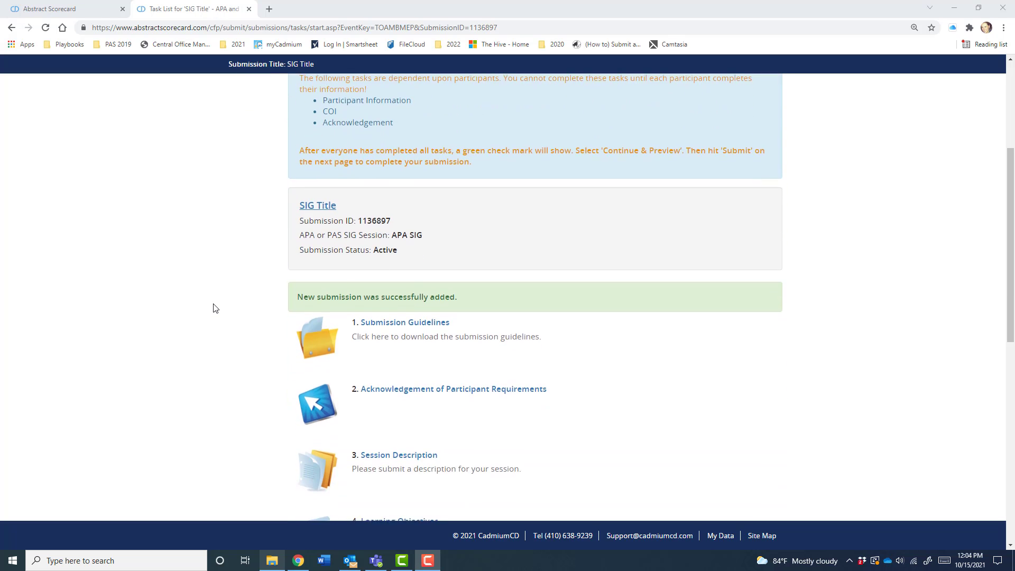
{"action": "left_click", "coordinate": [405, 250]}
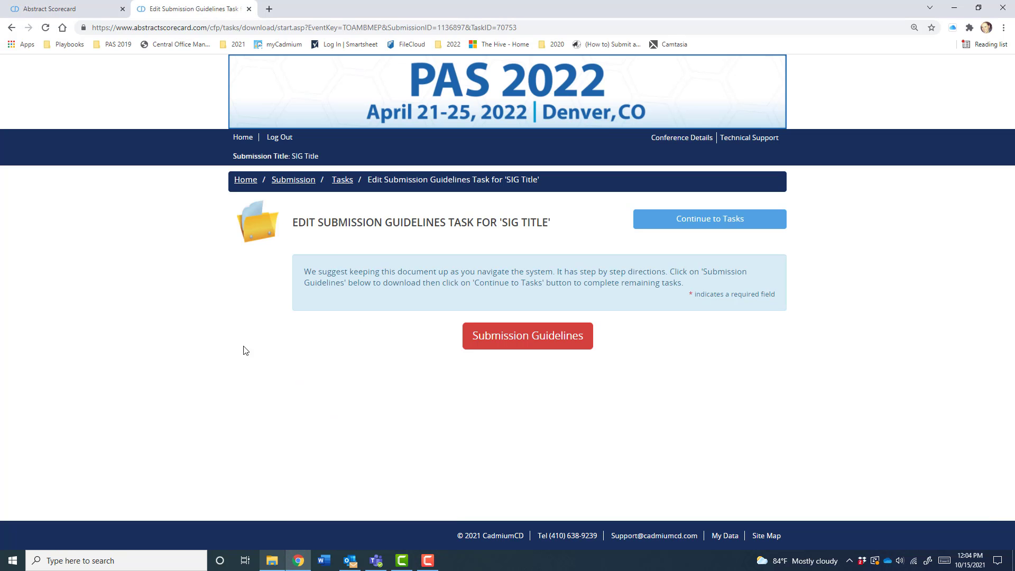
{"action": "left_click", "coordinate": [536, 347]}
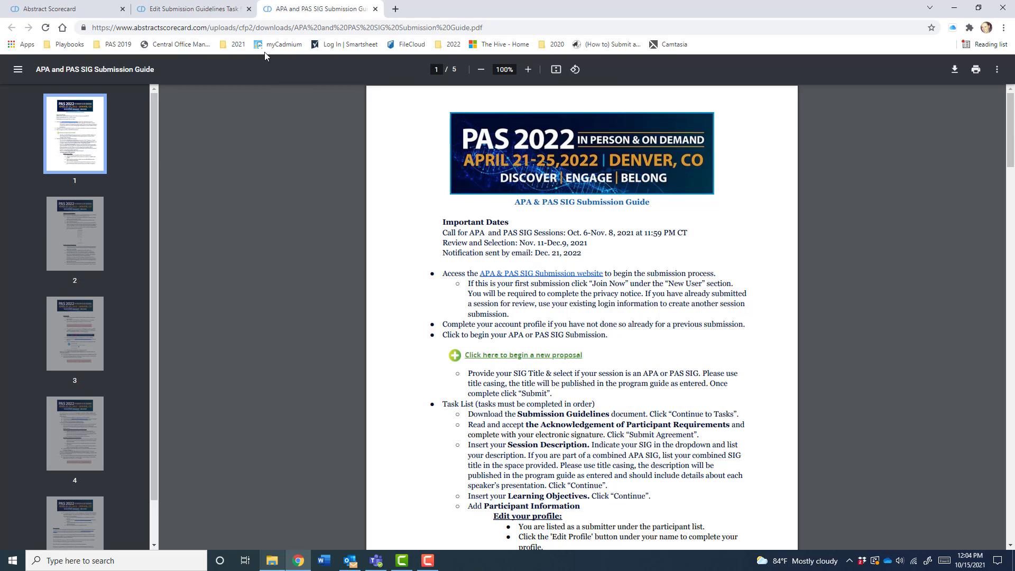
{"action": "left_click", "coordinate": [232, 10]}
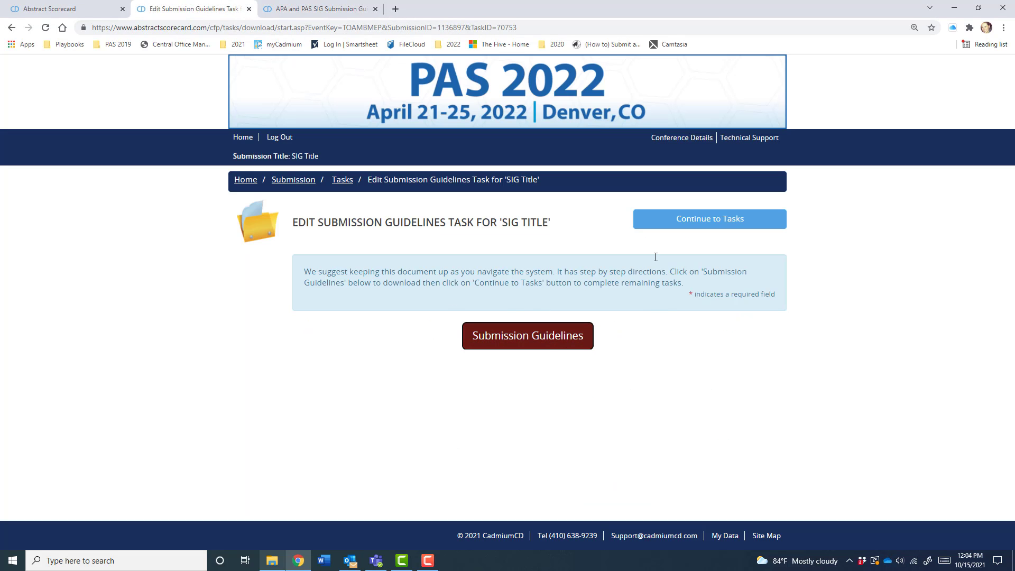
{"action": "left_click", "coordinate": [687, 220]}
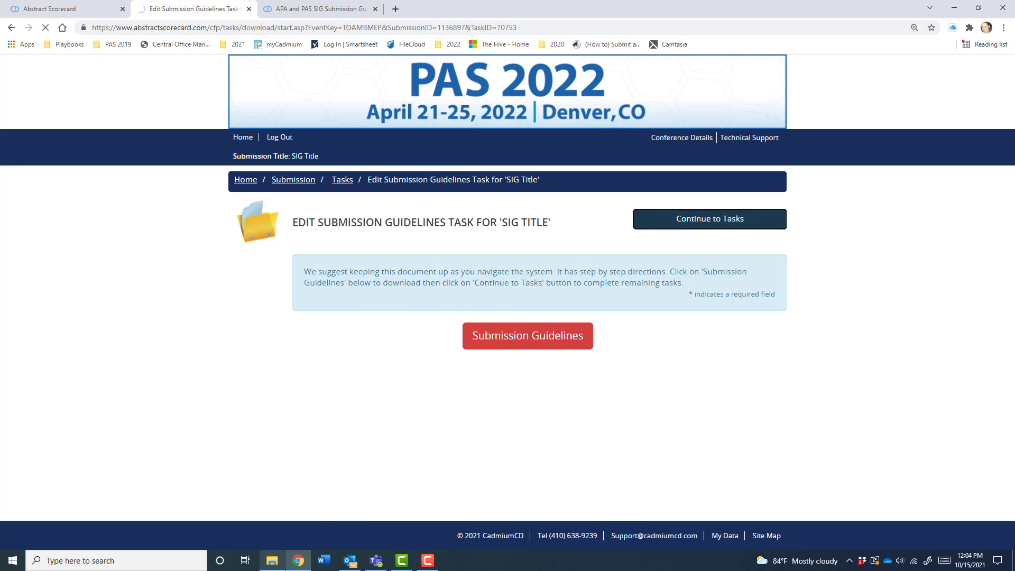
{"action": "scroll", "coordinate": [265, 310], "scroll_direction": "down", "scroll_amount": 2}
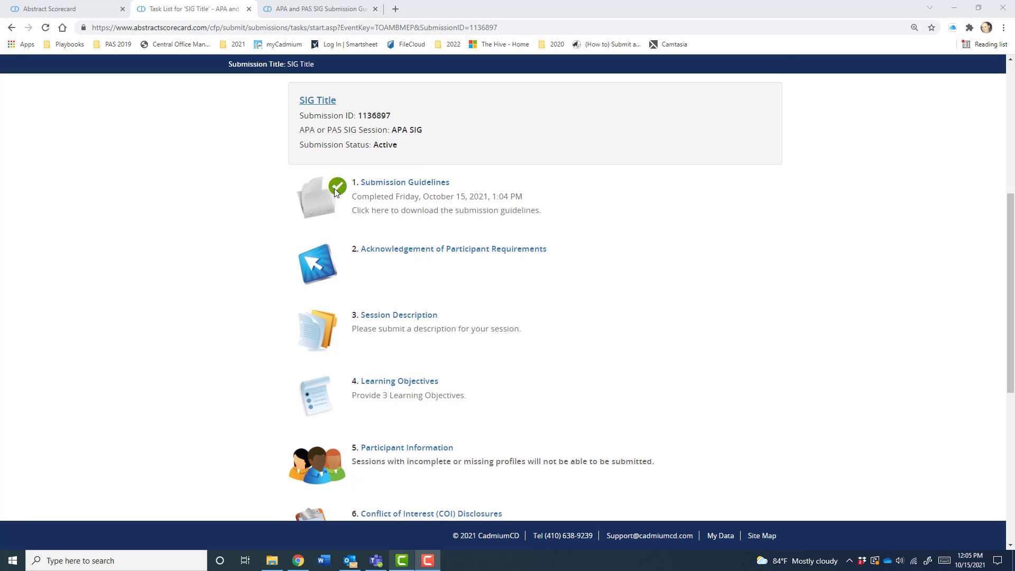
{"action": "scroll", "coordinate": [335, 192], "scroll_direction": "down", "scroll_amount": 1}
- Sign the Acknowledgement of Participant Requirements with the submitter's full name and submit it
{"action": "left_click", "coordinate": [400, 200]}
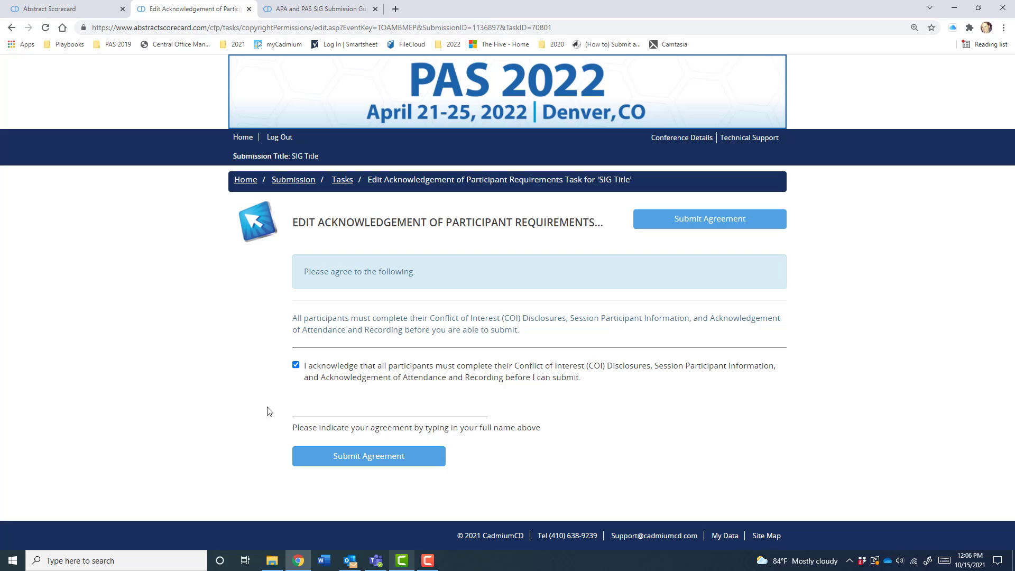
{"action": "left_click", "coordinate": [314, 404]}
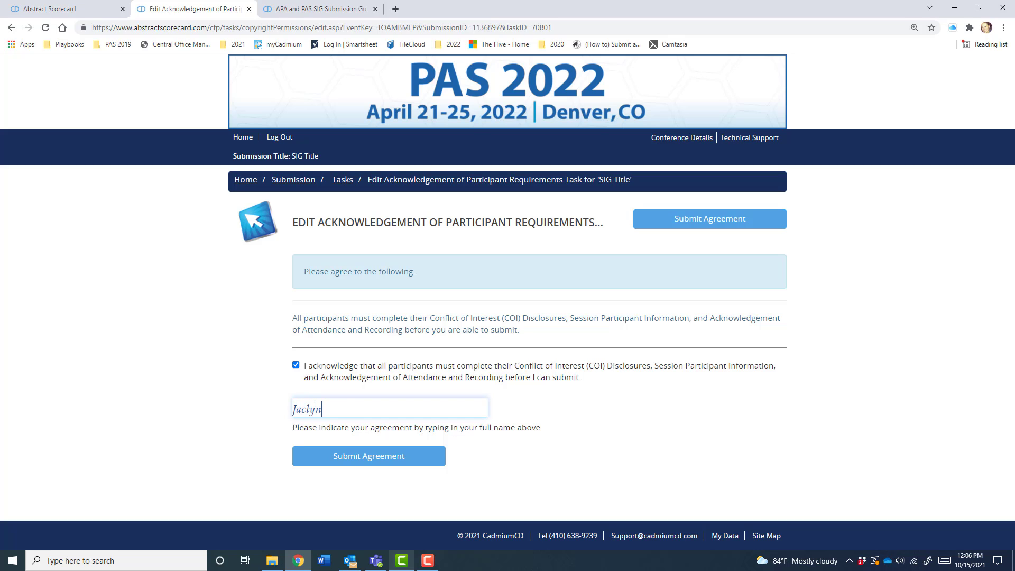
{"action": "left_click", "coordinate": [358, 460]}
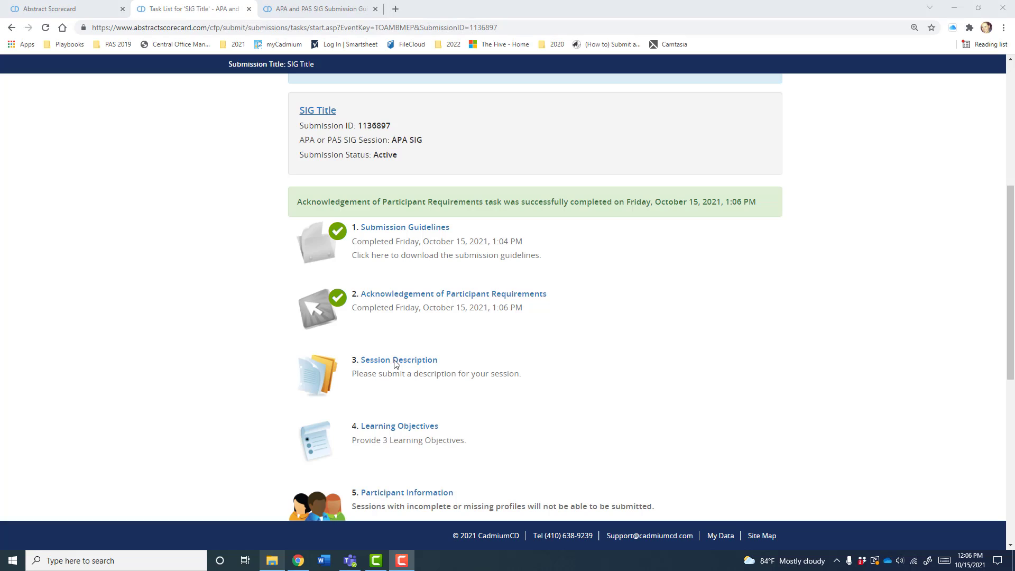
{"action": "left_click", "coordinate": [381, 361]}
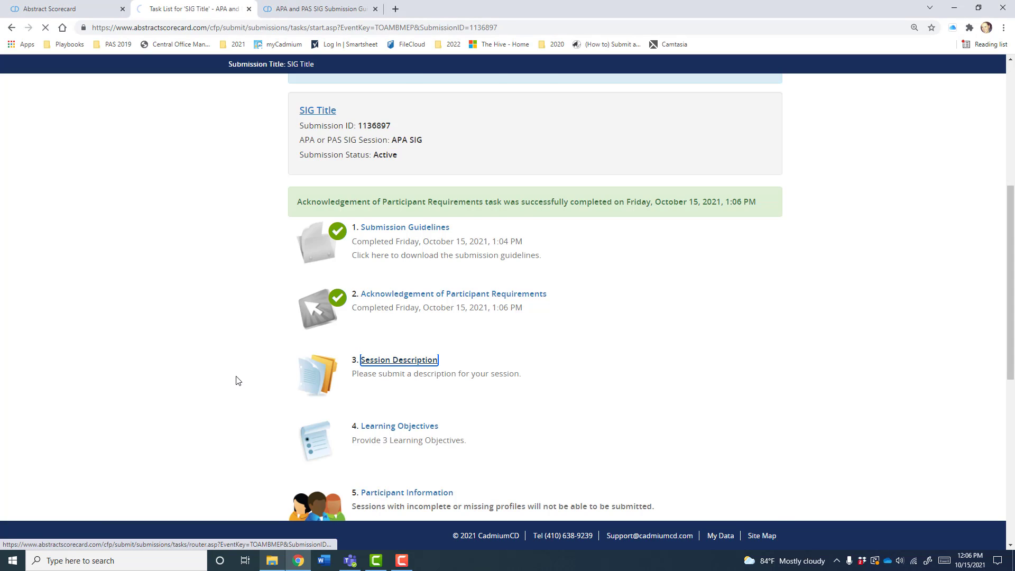
- Choose APA SIG: Academic Fellows as the SIG in the Session Description
{"action": "scroll", "coordinate": [237, 380], "scroll_direction": "down", "scroll_amount": 3}
{"action": "left_click", "coordinate": [341, 205]}
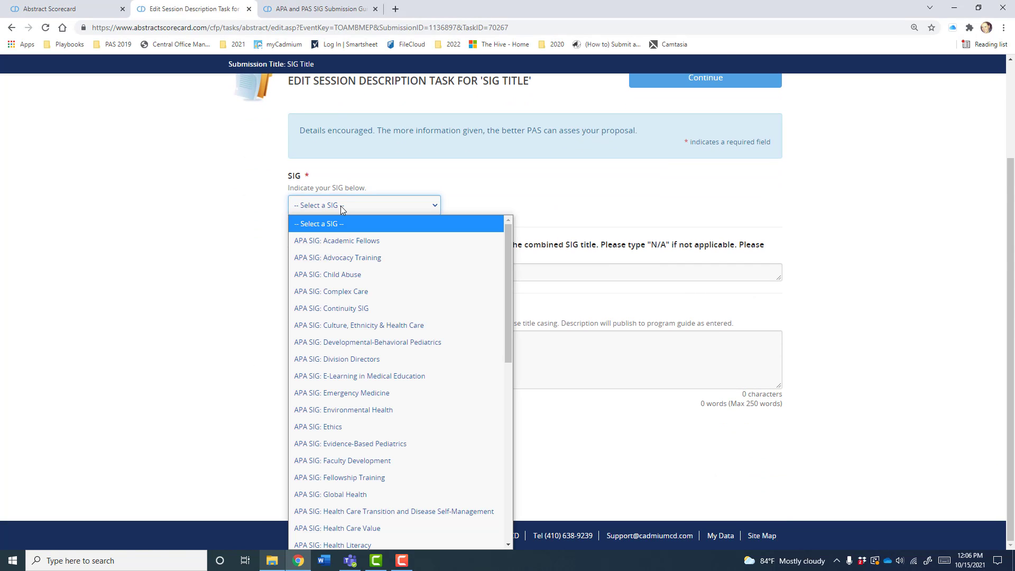
{"action": "scroll", "coordinate": [355, 363], "scroll_direction": "down", "scroll_amount": 10}
{"action": "scroll", "coordinate": [354, 360], "scroll_direction": "up", "scroll_amount": 10}
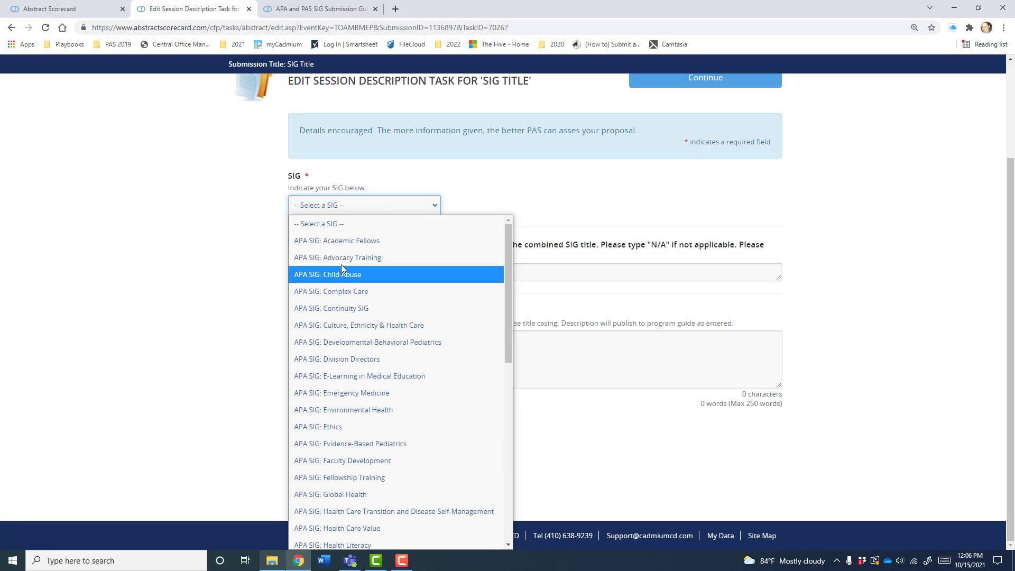
{"action": "left_click", "coordinate": [342, 242]}
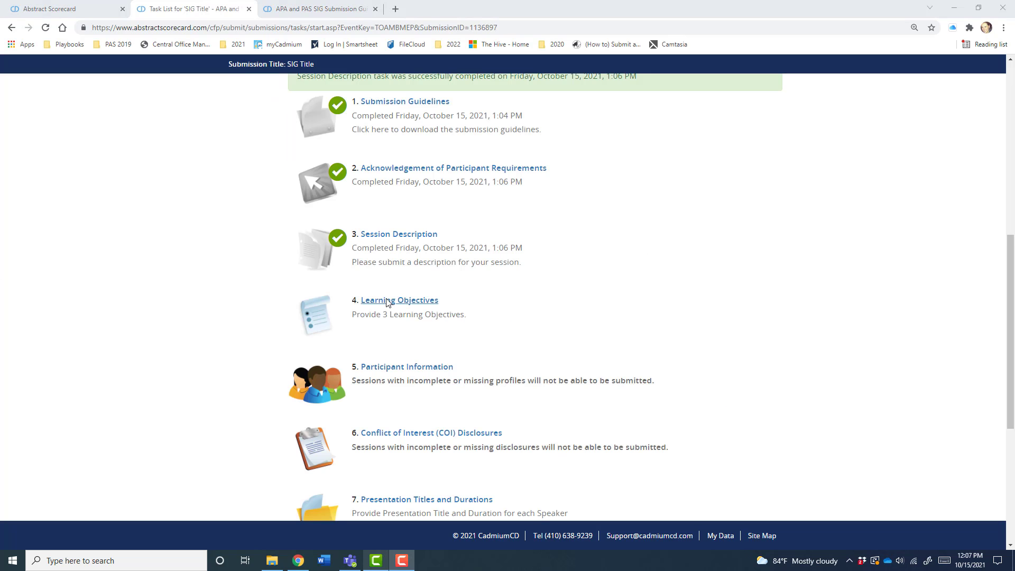
- Fill in Learning Objective 1, starting it with the stem 'Describe'
{"action": "left_click", "coordinate": [391, 299]}
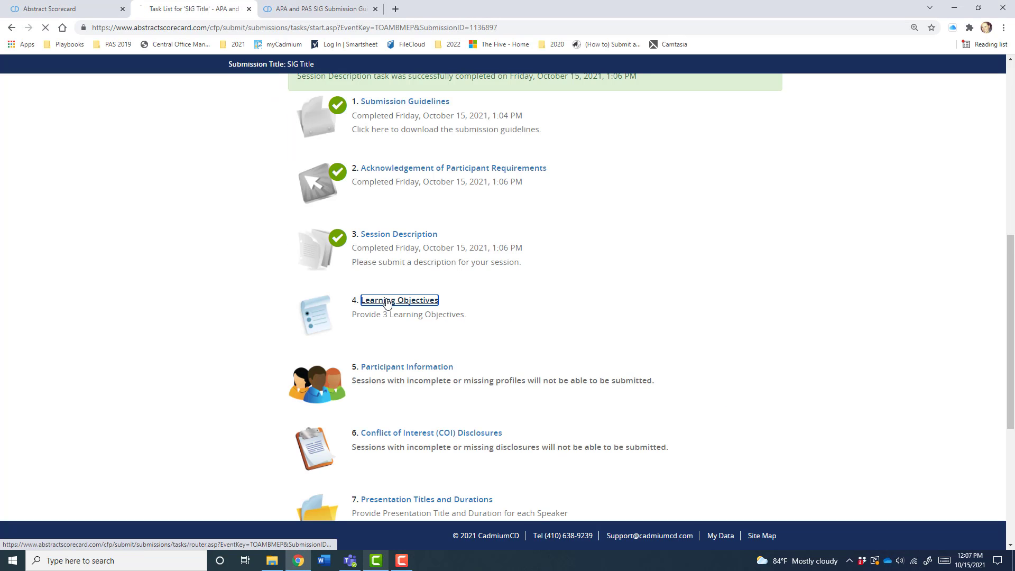
{"action": "scroll", "coordinate": [420, 196], "scroll_direction": "down", "scroll_amount": 3}
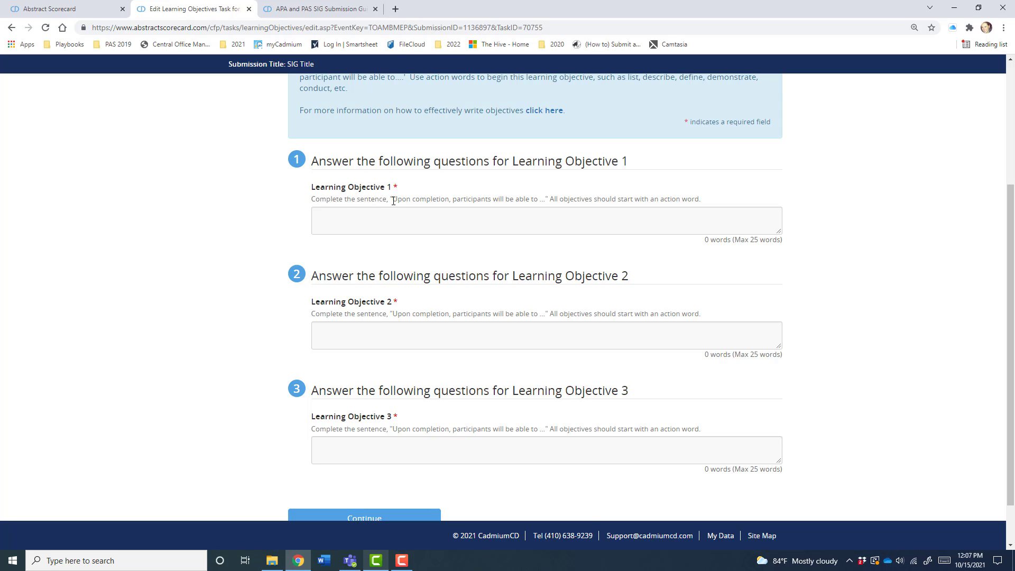
{"action": "left_click_drag", "start_coordinate": [393, 199], "coordinate": [536, 199]}
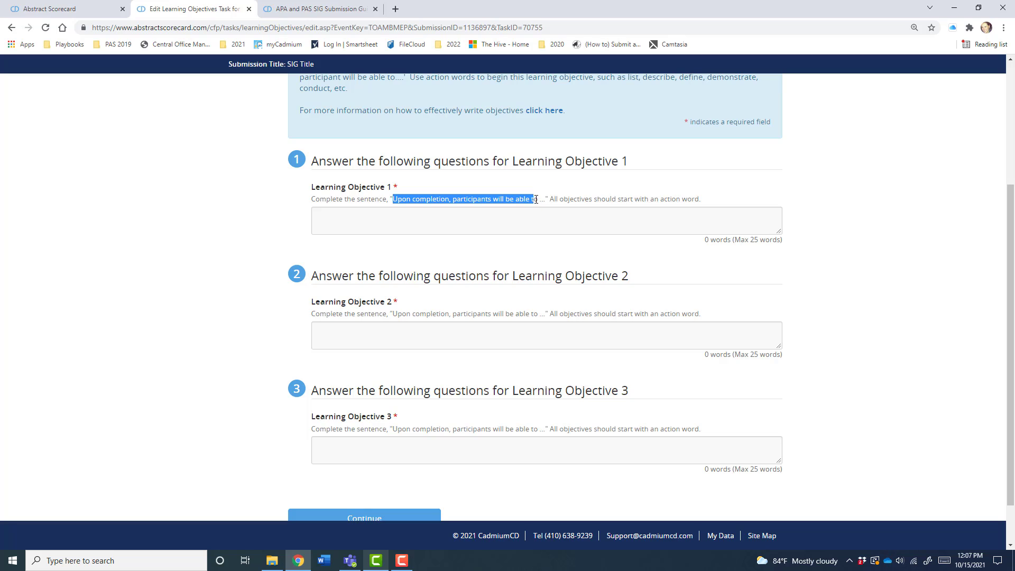
{"action": "left_click", "coordinate": [514, 221]}
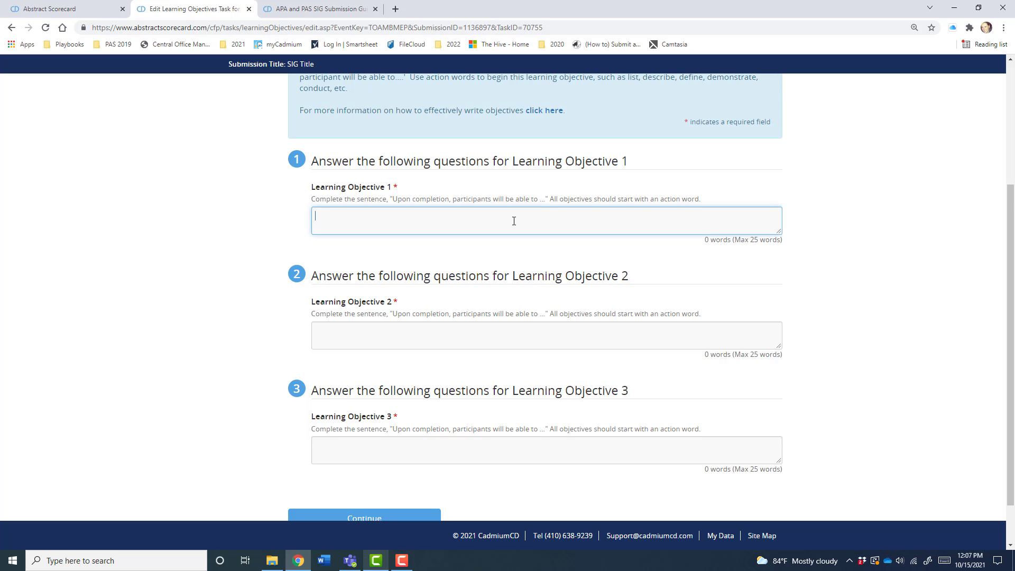
{"action": "scroll", "coordinate": [544, 215], "scroll_direction": "down", "scroll_amount": 1}
{"action": "type", "text": "Describe"}
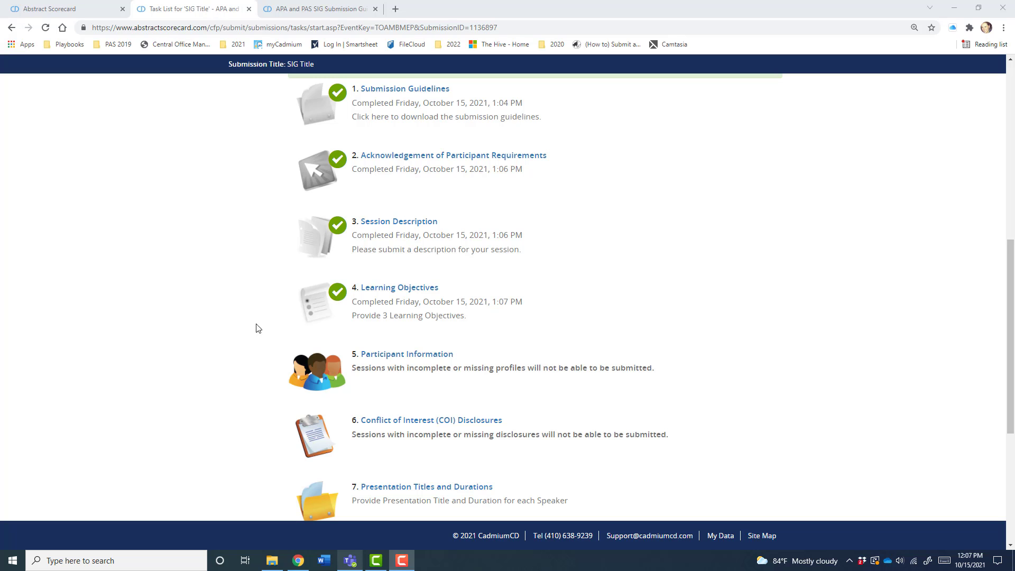
{"action": "scroll", "coordinate": [224, 337], "scroll_direction": "down", "scroll_amount": 2}
- Edit the submitter's profile under Participant Information to add the Speaker and Chair roles
{"action": "left_click", "coordinate": [390, 239]}
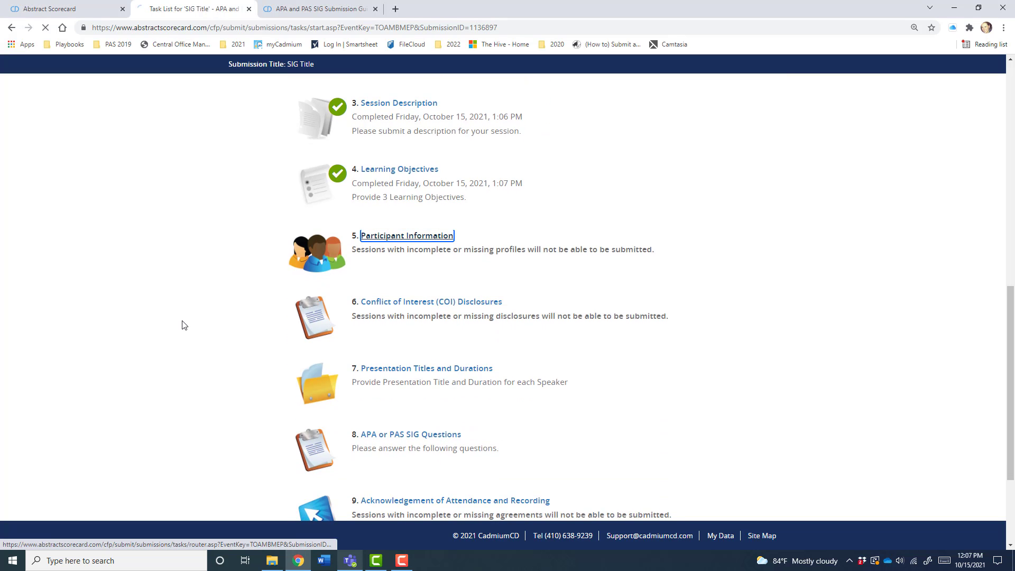
{"action": "scroll", "coordinate": [181, 323], "scroll_direction": "down", "scroll_amount": 2}
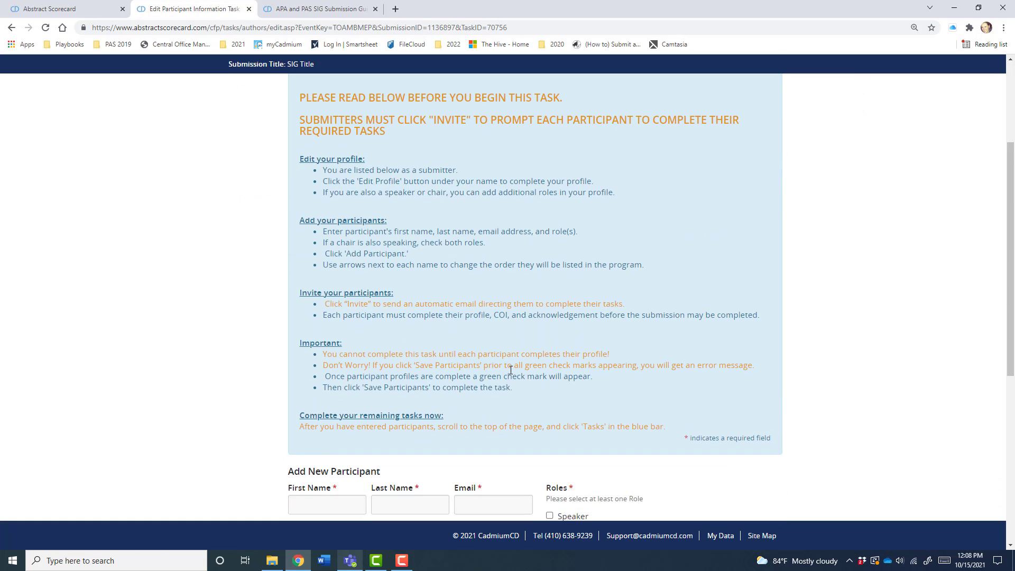
{"action": "scroll", "coordinate": [251, 375], "scroll_direction": "down", "scroll_amount": 3}
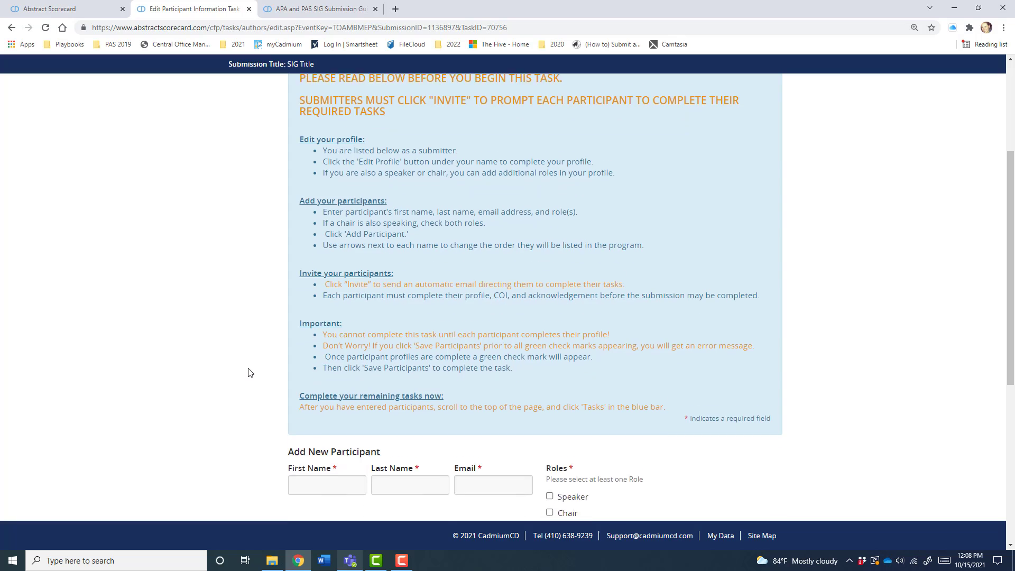
{"action": "scroll", "coordinate": [312, 338], "scroll_direction": "down", "scroll_amount": 3}
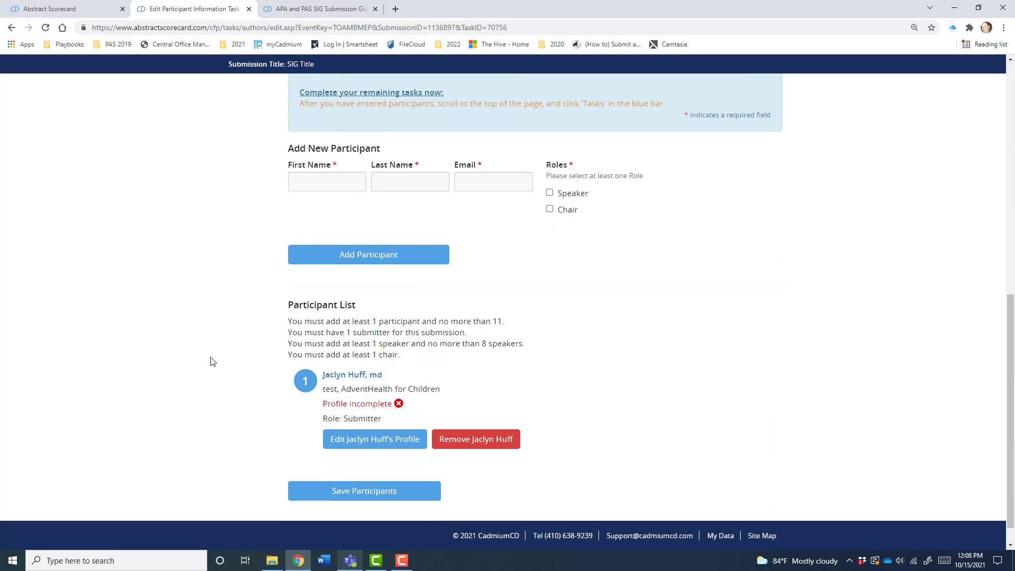
{"action": "left_click", "coordinate": [363, 441]}
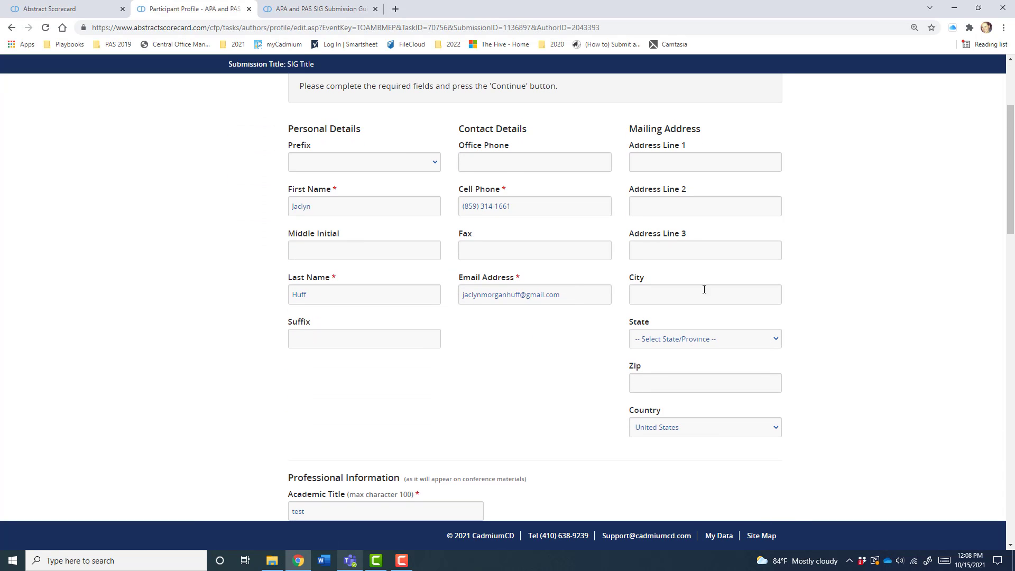
{"action": "scroll", "coordinate": [501, 369], "scroll_direction": "down", "scroll_amount": 8}
{"action": "scroll", "coordinate": [501, 368], "scroll_direction": "down", "scroll_amount": 3}
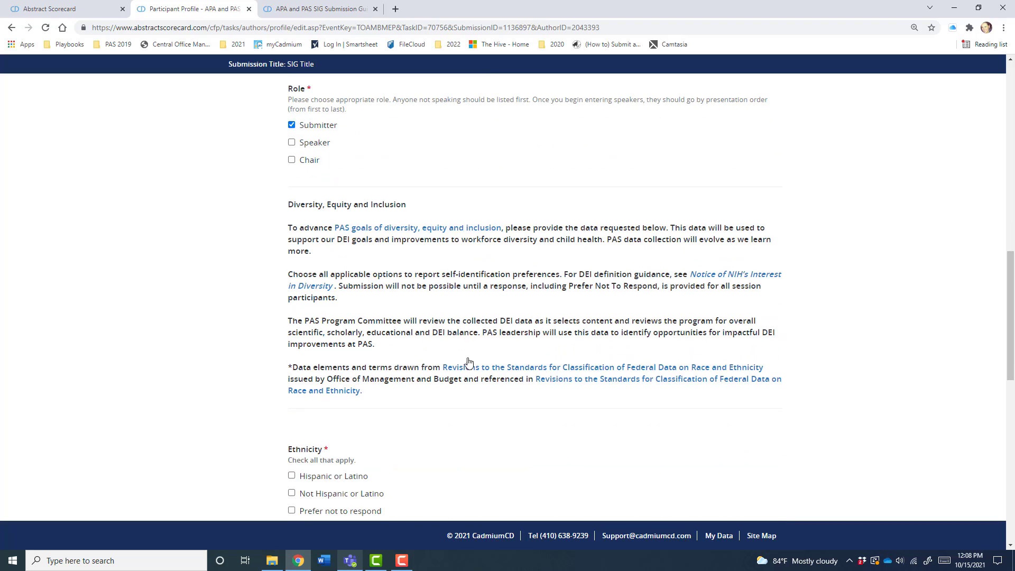
{"action": "scroll", "coordinate": [344, 221], "scroll_direction": "down", "scroll_amount": 3}
{"action": "scroll", "coordinate": [239, 268], "scroll_direction": "up", "scroll_amount": 3}
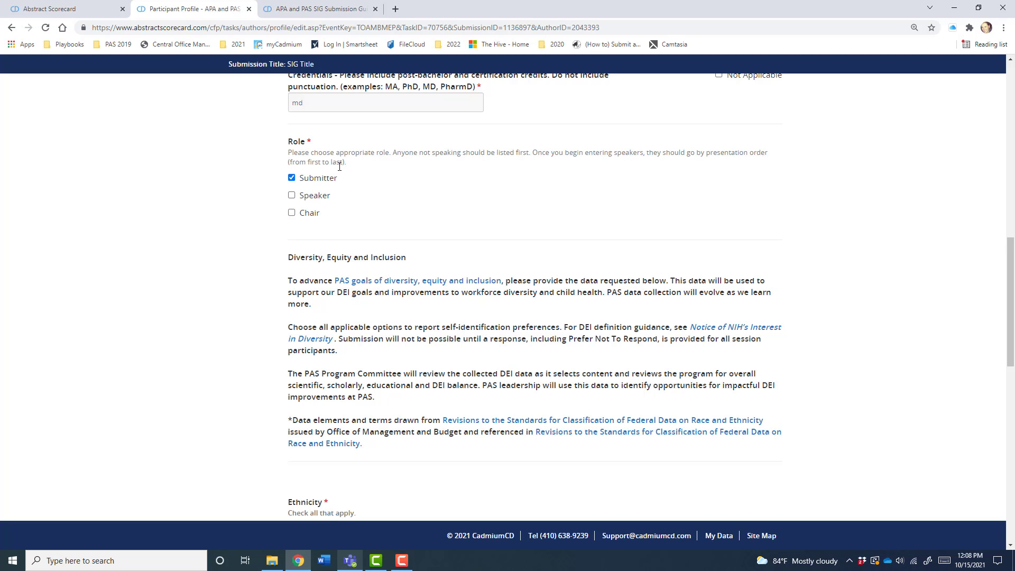
{"action": "left_click", "coordinate": [291, 195]}
{"action": "left_click", "coordinate": [291, 213]}
{"action": "scroll", "coordinate": [216, 304], "scroll_direction": "down", "scroll_amount": 1}
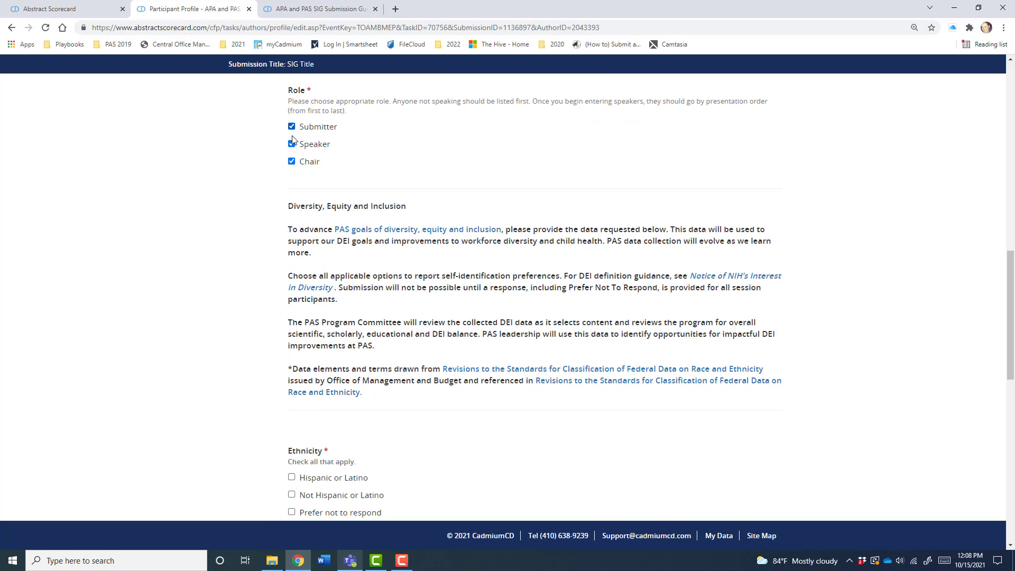
{"action": "scroll", "coordinate": [248, 240], "scroll_direction": "down", "scroll_amount": 1}
{"action": "scroll", "coordinate": [346, 288], "scroll_direction": "down", "scroll_amount": 10}
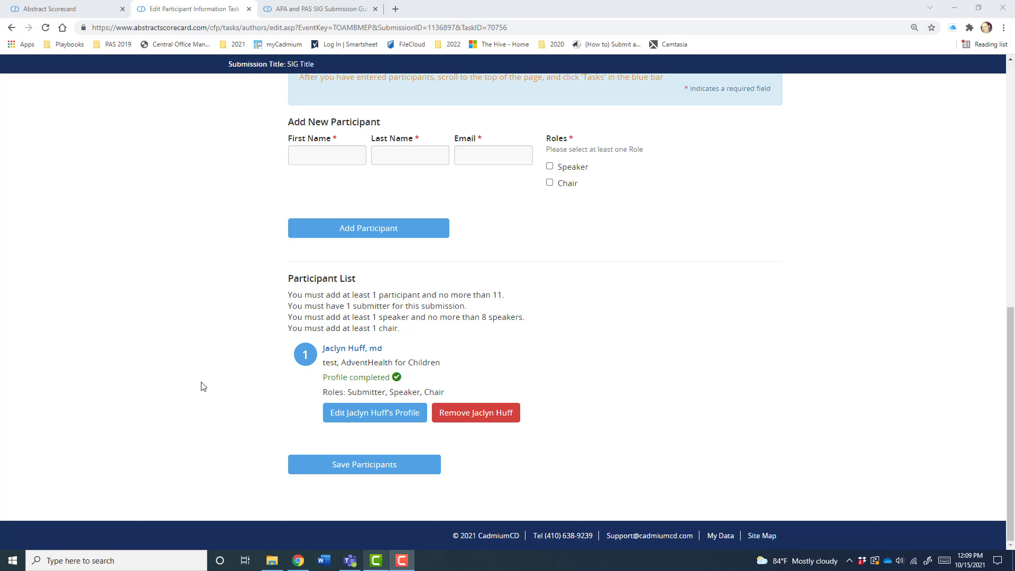
- Add a participant with first name, last name, e-mail address, and Speaker and Chair roles
{"action": "left_click", "coordinate": [320, 154]}
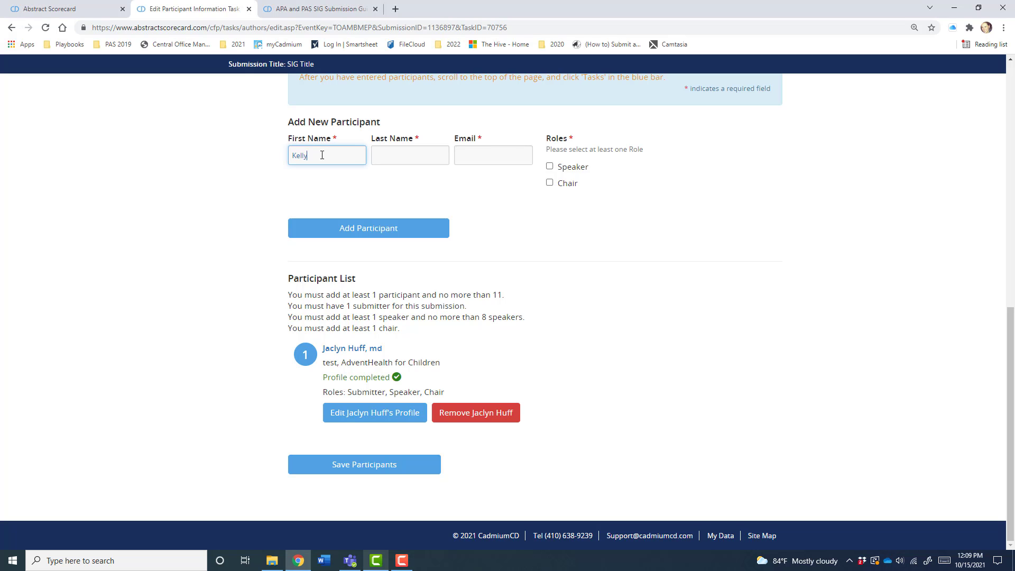
{"action": "key", "text": "Tab"}
{"action": "left_click", "coordinate": [323, 155]}
{"action": "key", "text": "BackSpace"}
{"action": "key", "text": "BackSpace"}
{"action": "key", "text": "Tab"}
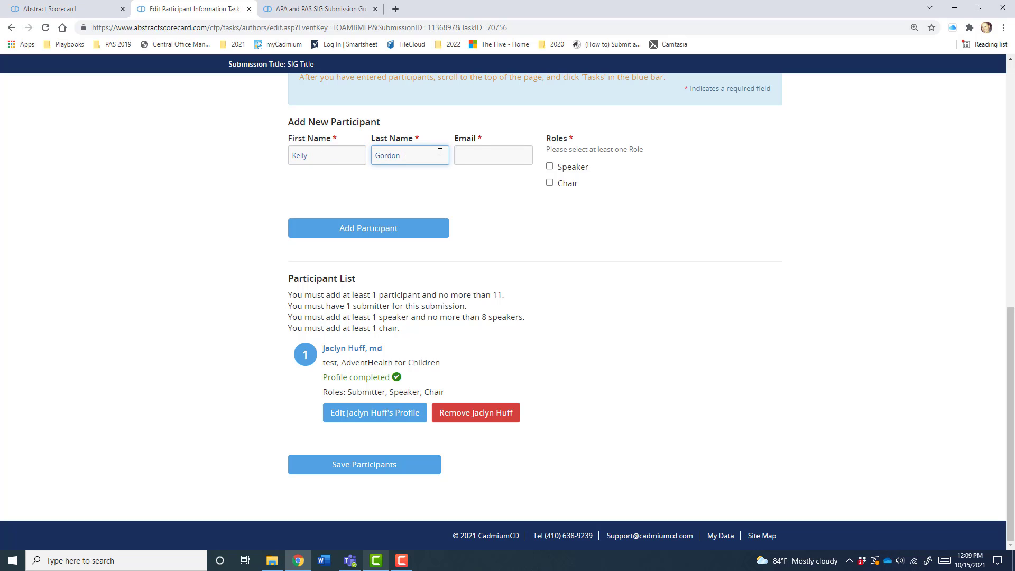
{"action": "left_click", "coordinate": [476, 155]}
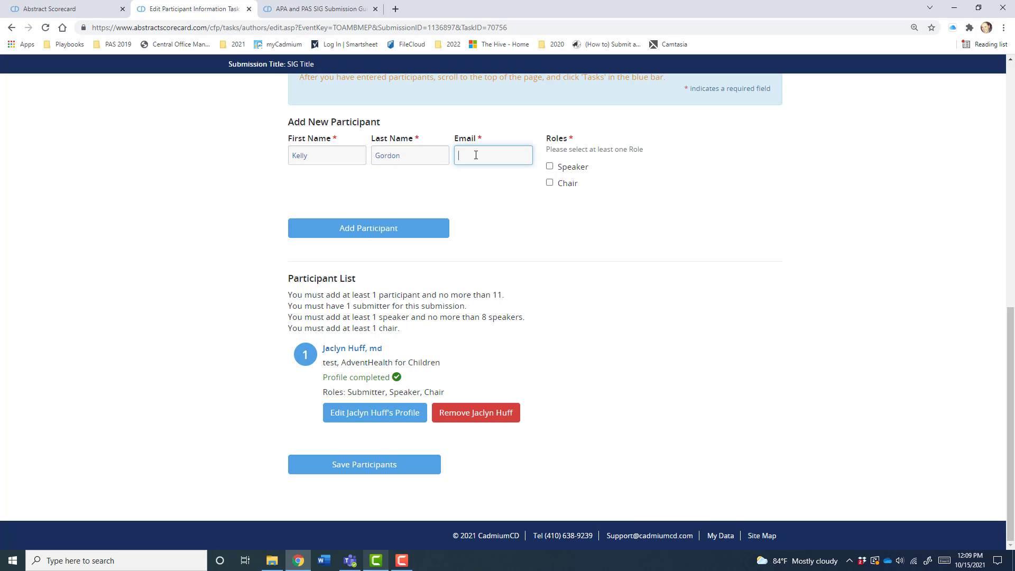
{"action": "left_click", "coordinate": [550, 167]}
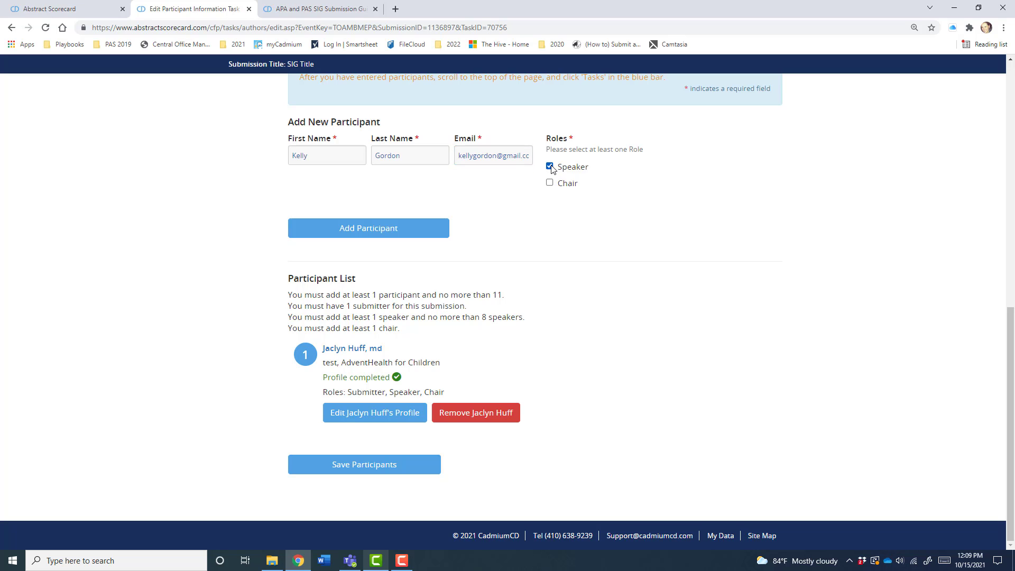
{"action": "left_click", "coordinate": [550, 183]}
{"action": "left_click", "coordinate": [394, 232]}
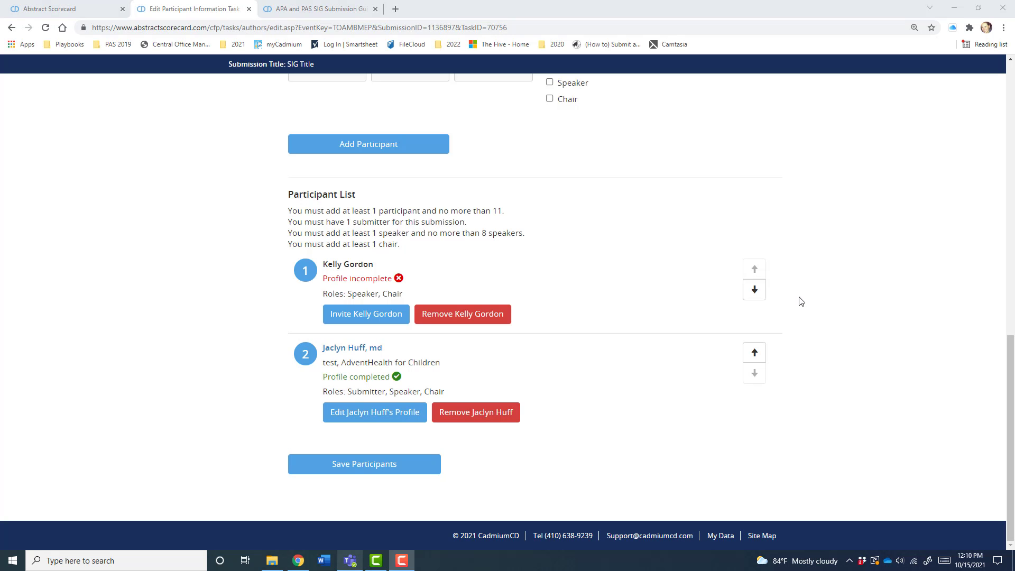
- Put the new participant first in the list and send them an e-mail invitation
{"action": "left_click", "coordinate": [754, 290]}
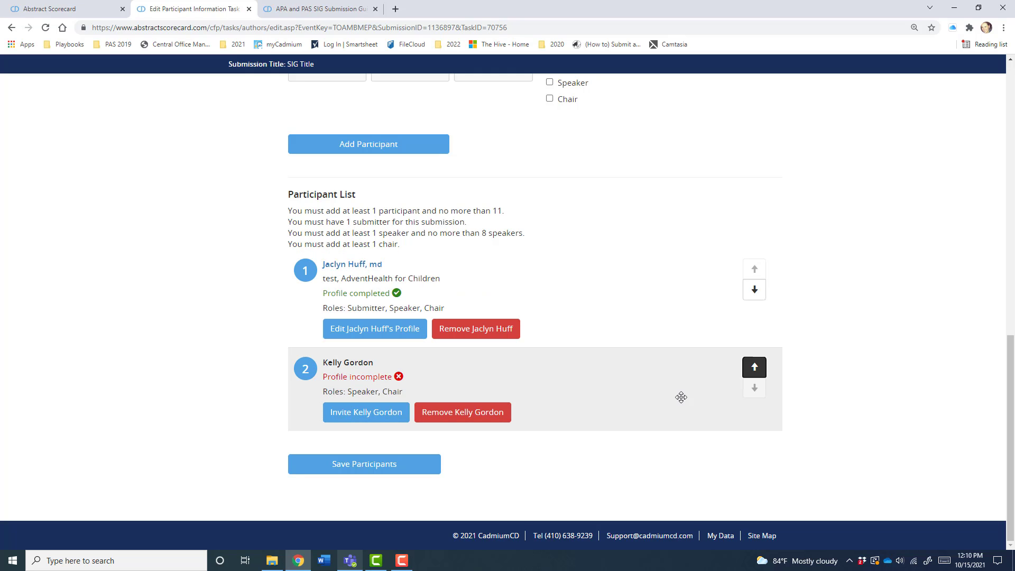
{"action": "left_click", "coordinate": [754, 368]}
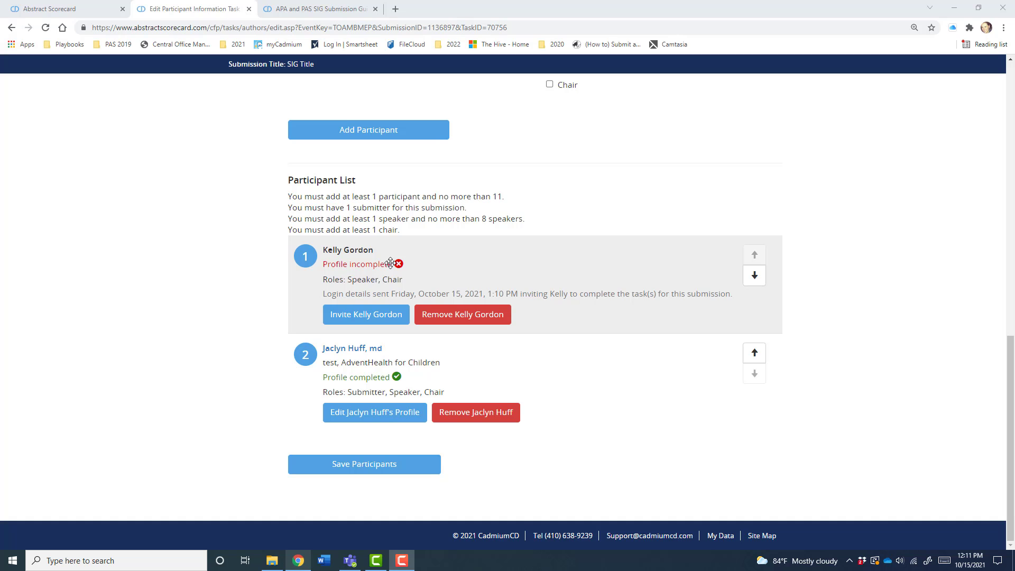
{"action": "left_click", "coordinate": [352, 319]}
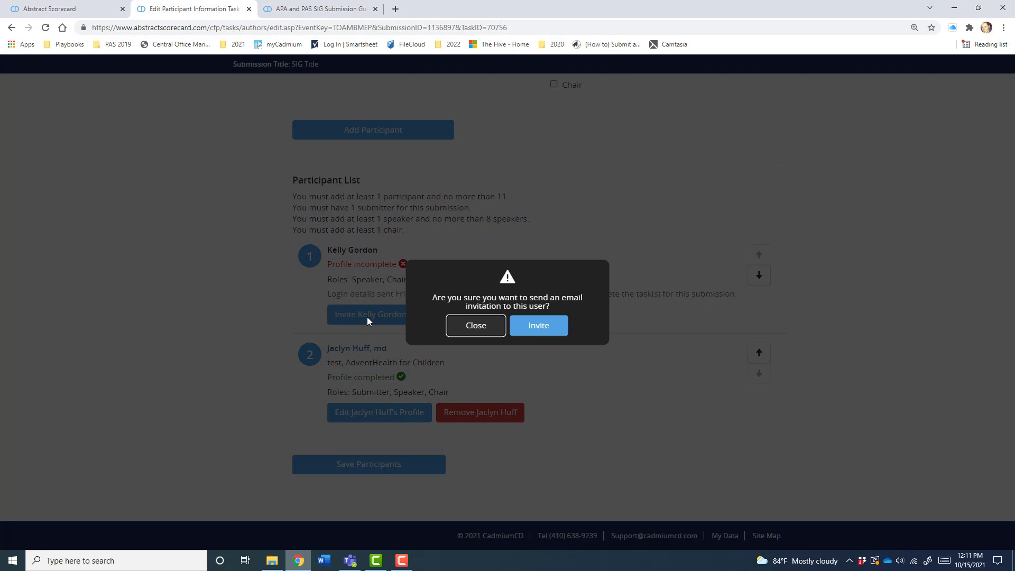
{"action": "left_click", "coordinate": [535, 325]}
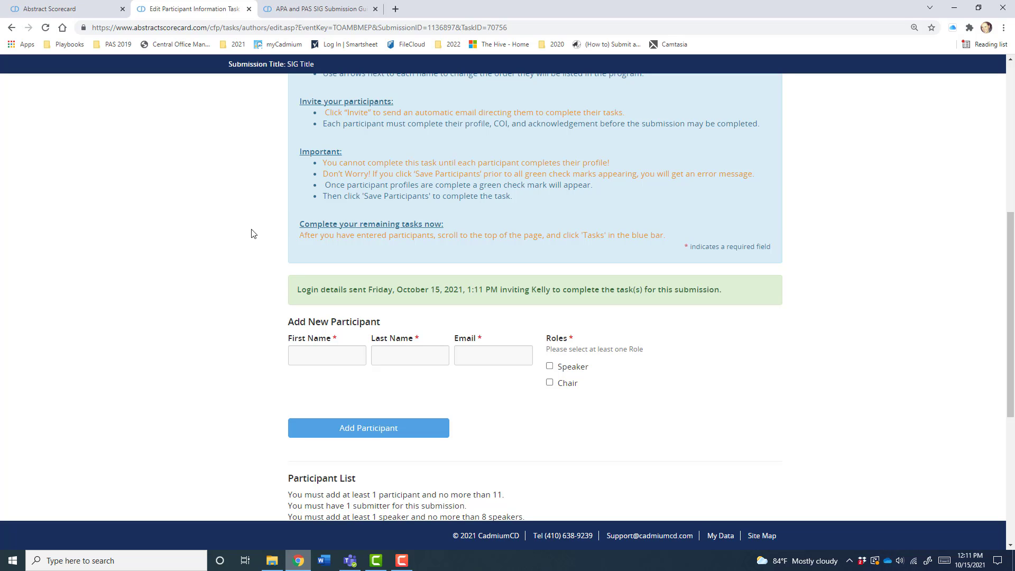
{"action": "left_click_drag", "start_coordinate": [465, 121], "coordinate": [596, 135]}
{"action": "left_click", "coordinate": [153, 344]}
{"action": "scroll", "coordinate": [168, 340], "scroll_direction": "down", "scroll_amount": 5}
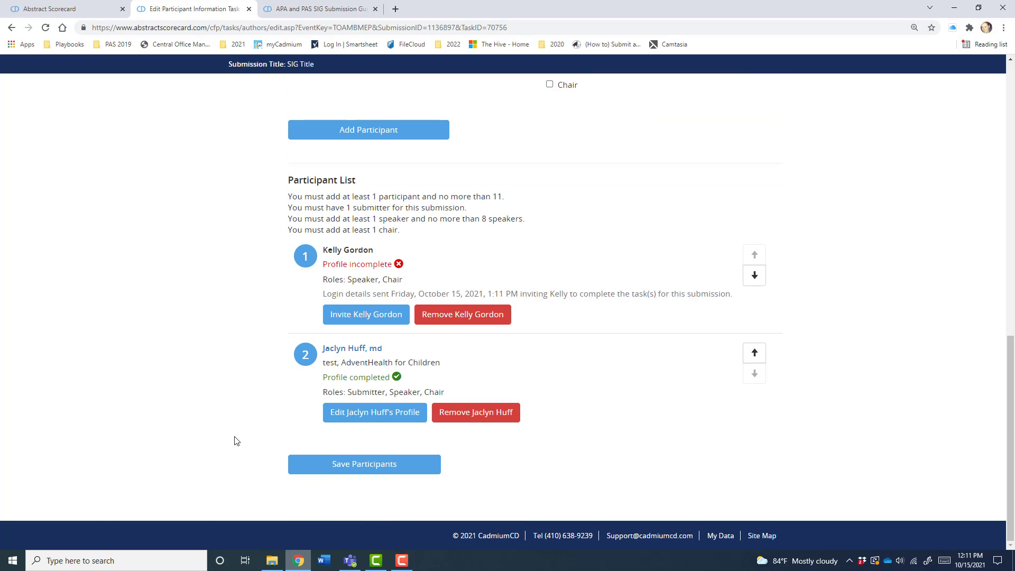
{"action": "scroll", "coordinate": [299, 421], "scroll_direction": "up", "scroll_amount": 2}
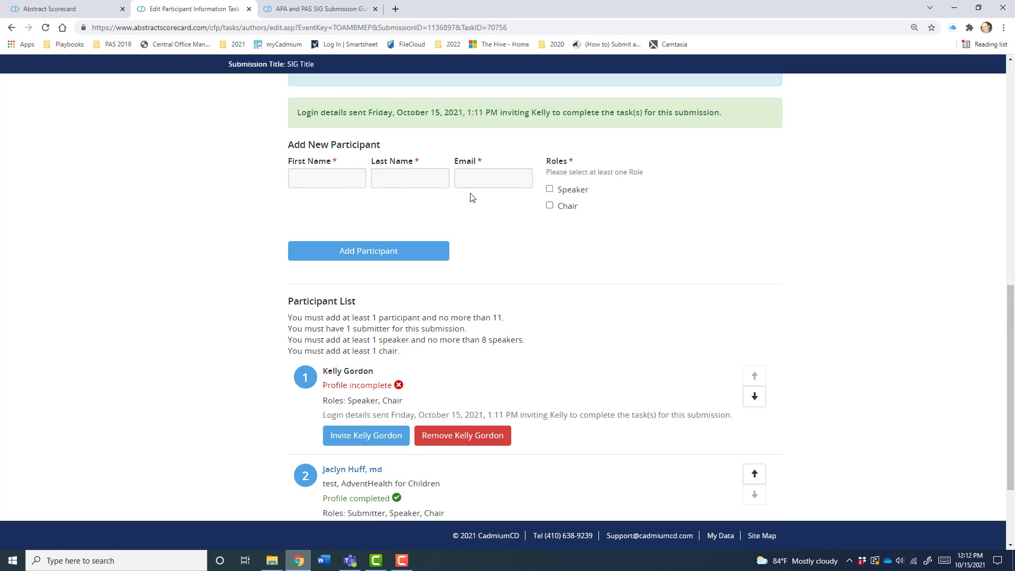
{"action": "scroll", "coordinate": [277, 301], "scroll_direction": "down", "scroll_amount": 2}
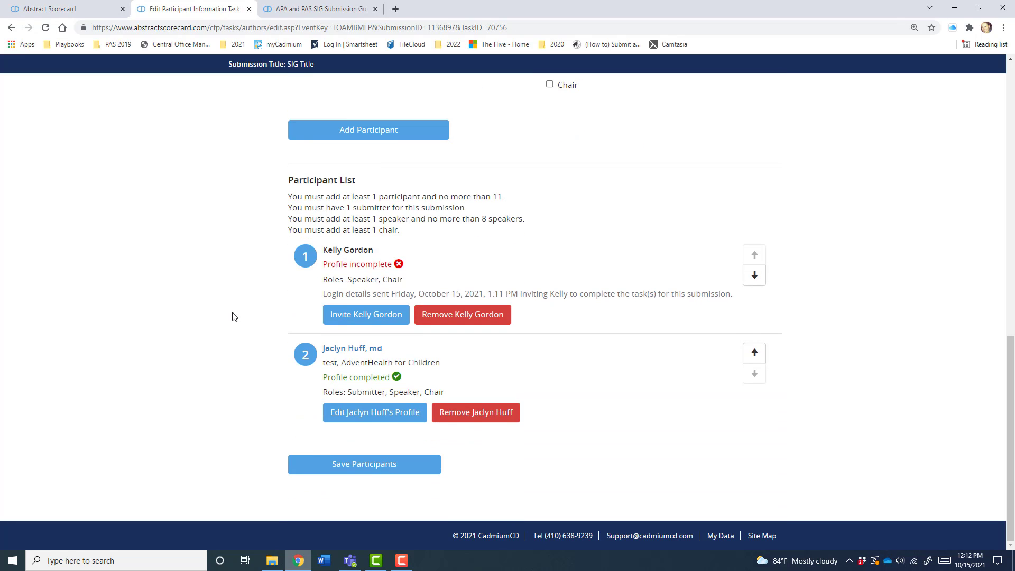
{"action": "scroll", "coordinate": [235, 322], "scroll_direction": "up", "scroll_amount": 11}
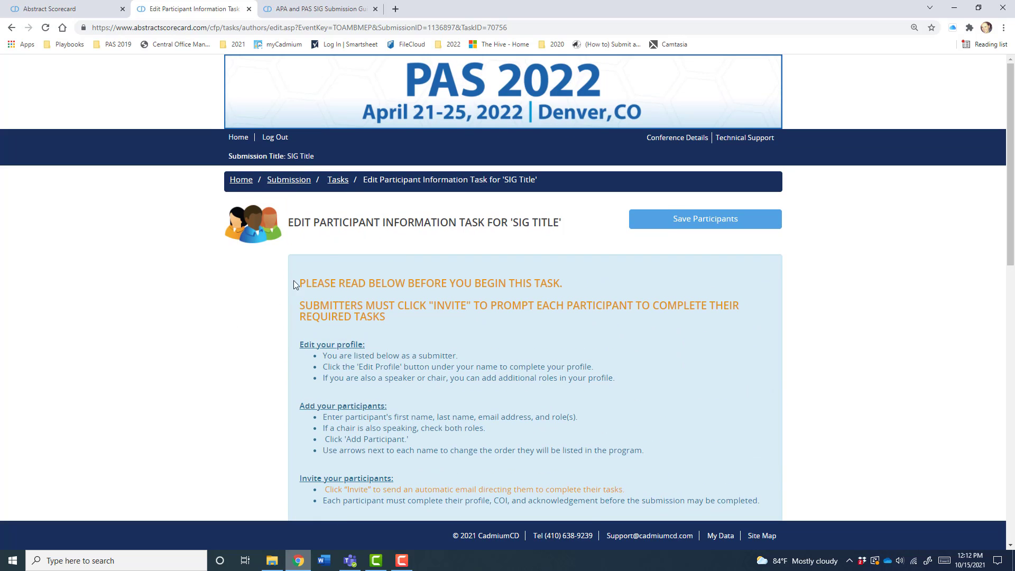
- Go to the COI Disclosures task and open the submitter's disclosure form
{"action": "left_click", "coordinate": [346, 181]}
{"action": "scroll", "coordinate": [241, 403], "scroll_direction": "down", "scroll_amount": 4}
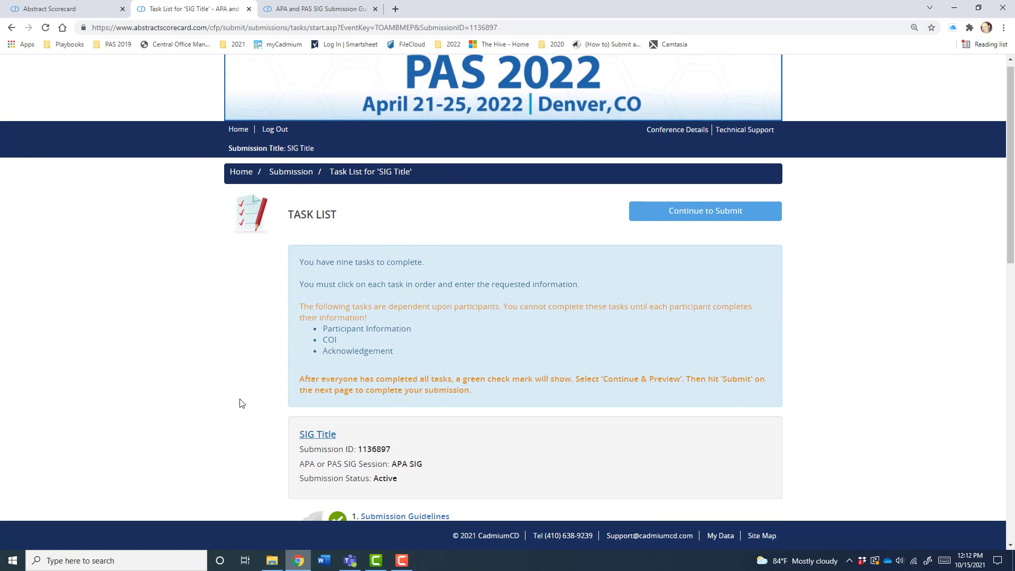
{"action": "scroll", "coordinate": [241, 404], "scroll_direction": "down", "scroll_amount": 6}
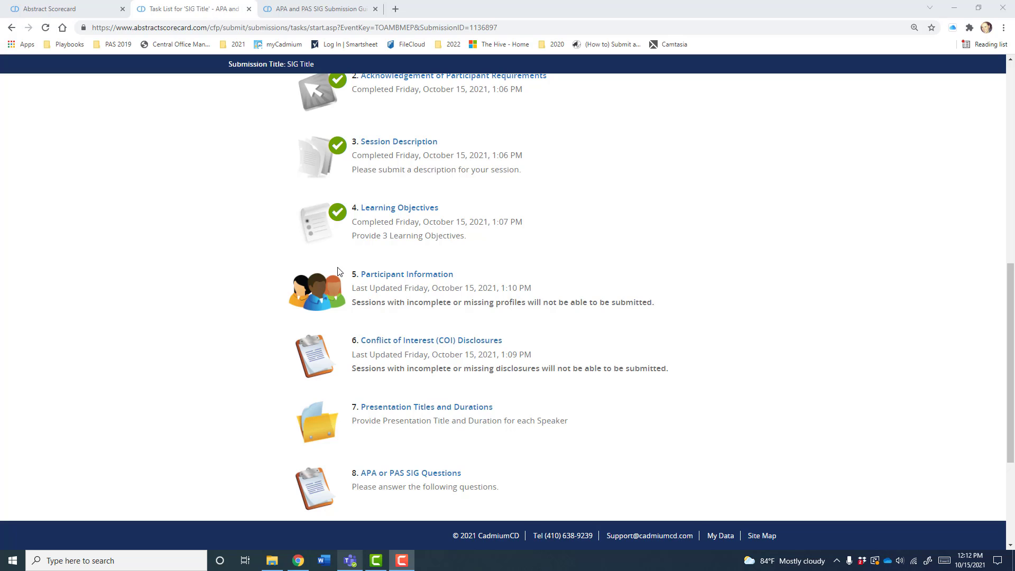
{"action": "scroll", "coordinate": [238, 288], "scroll_direction": "down", "scroll_amount": 2}
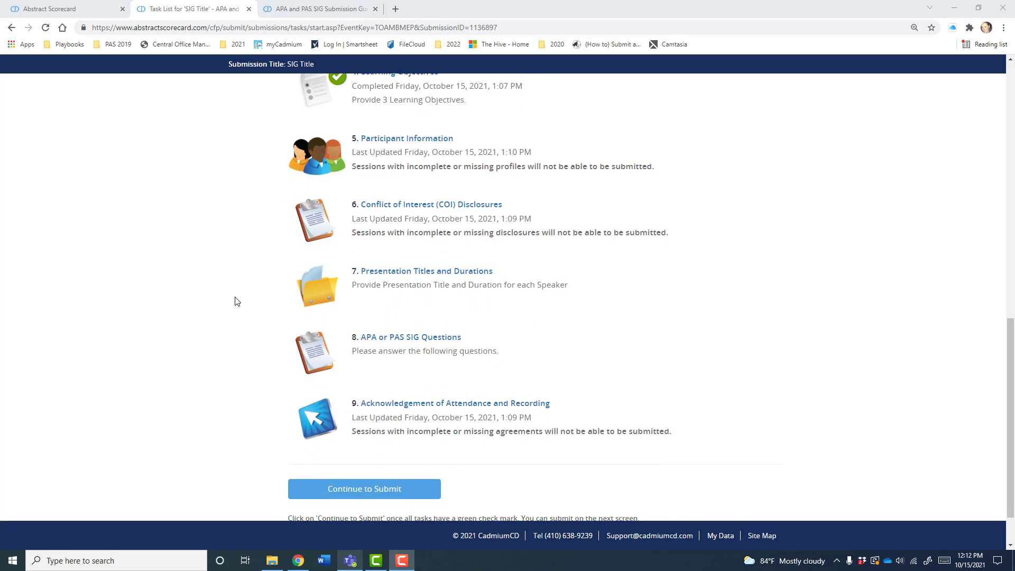
{"action": "left_click", "coordinate": [374, 205]}
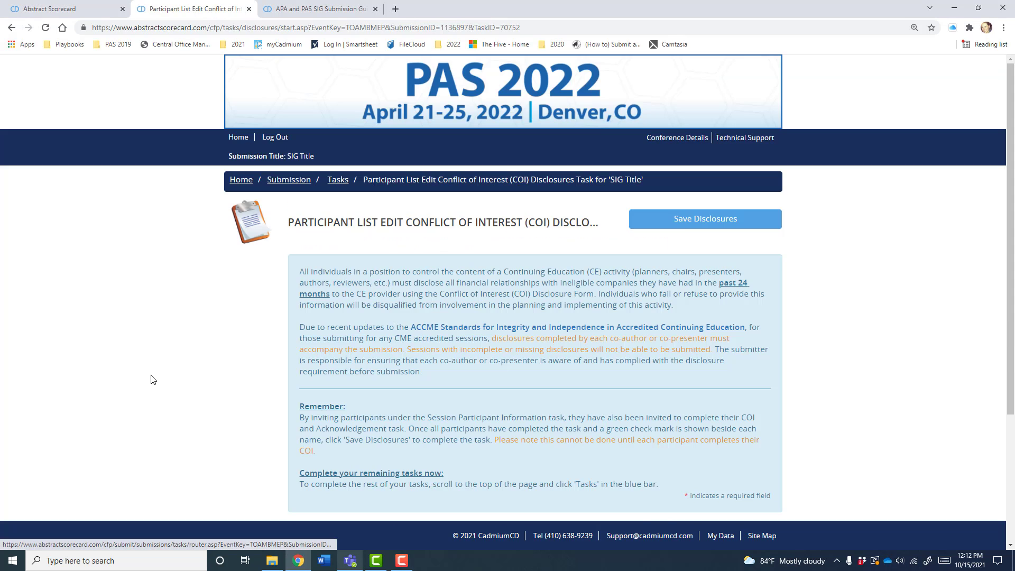
{"action": "scroll", "coordinate": [152, 382], "scroll_direction": "down", "scroll_amount": 2}
{"action": "scroll", "coordinate": [152, 382], "scroll_direction": "down", "scroll_amount": 1}
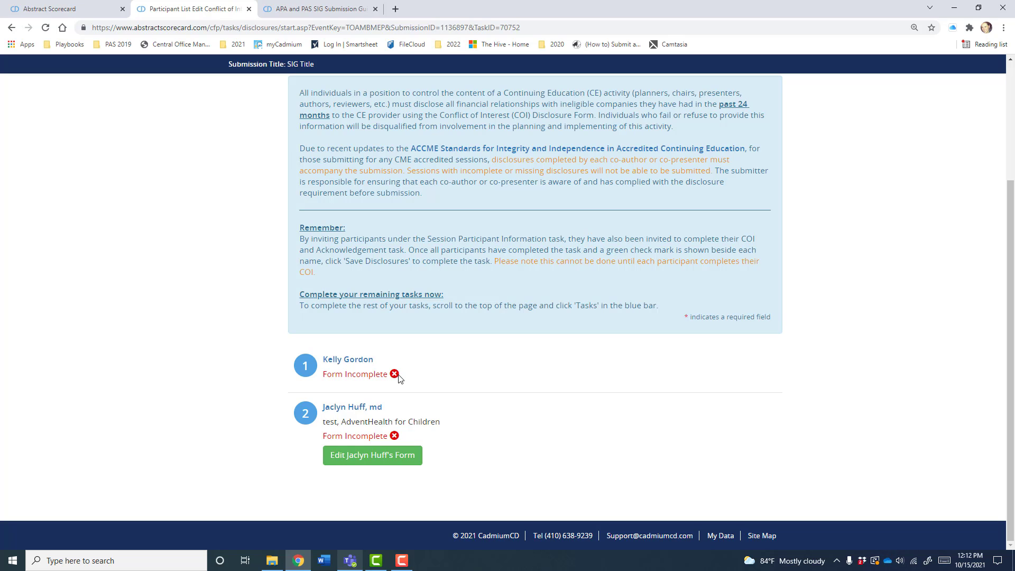
{"action": "left_click", "coordinate": [351, 463]}
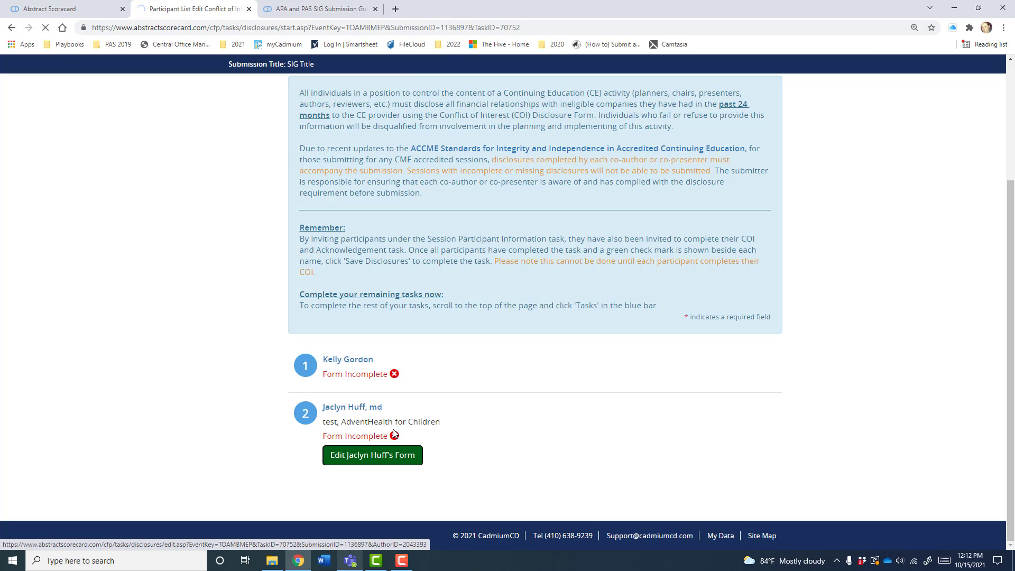
- Sign the disclosure with the submitter's full name, save the disclosures, and return to Tasks
{"action": "scroll", "coordinate": [206, 425], "scroll_direction": "down", "scroll_amount": 5}
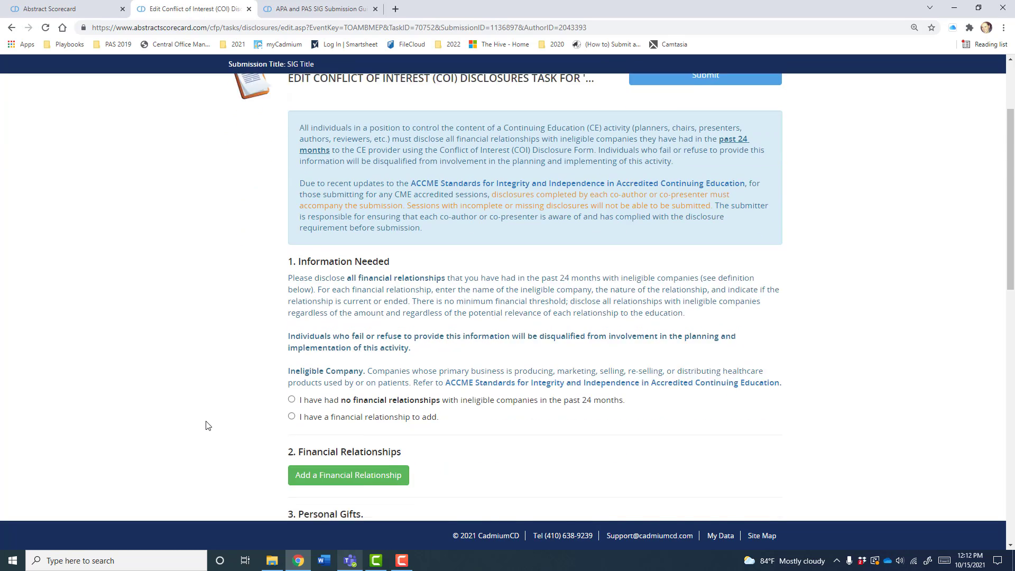
{"action": "scroll", "coordinate": [206, 425], "scroll_direction": "down", "scroll_amount": 13}
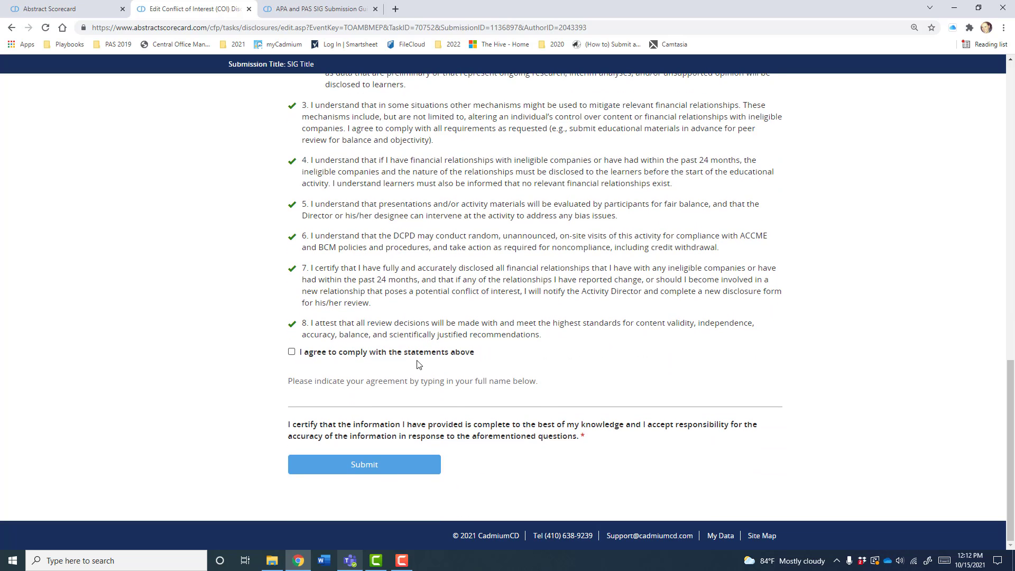
{"action": "left_click", "coordinate": [324, 403]}
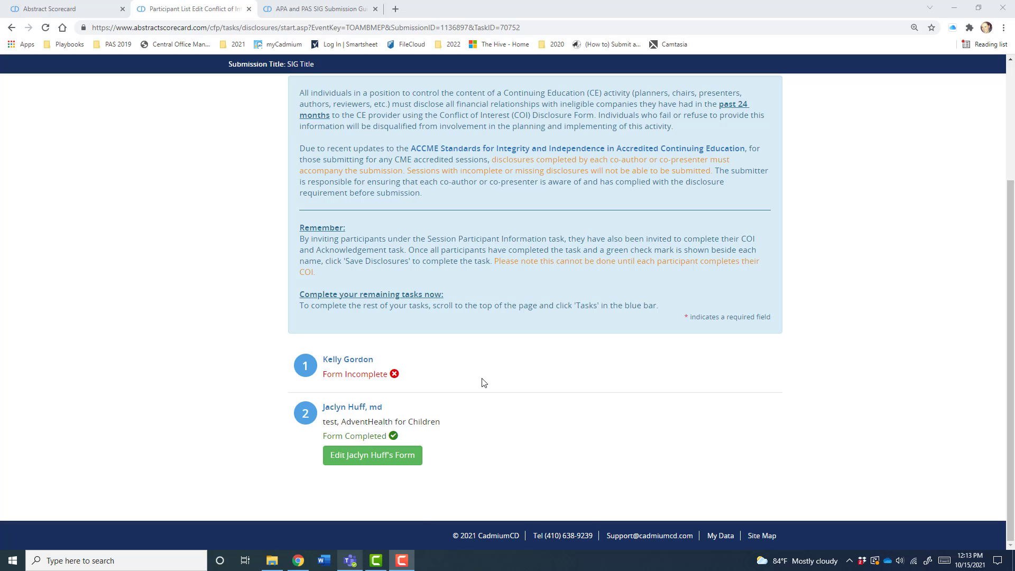
{"action": "scroll", "coordinate": [482, 383], "scroll_direction": "up", "scroll_amount": 3}
{"action": "left_click", "coordinate": [688, 222]}
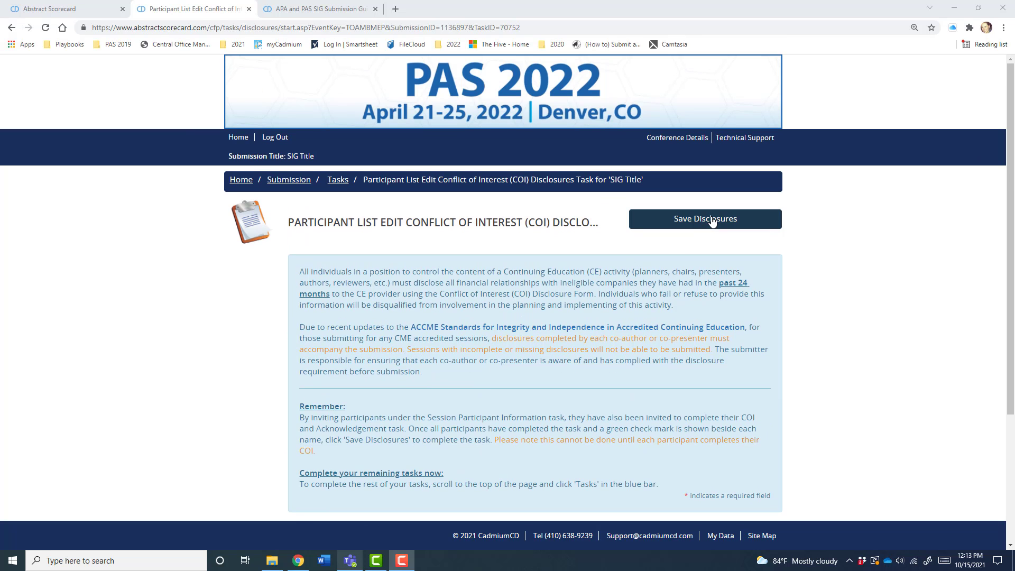
{"action": "left_click_drag", "start_coordinate": [325, 290], "coordinate": [581, 291]}
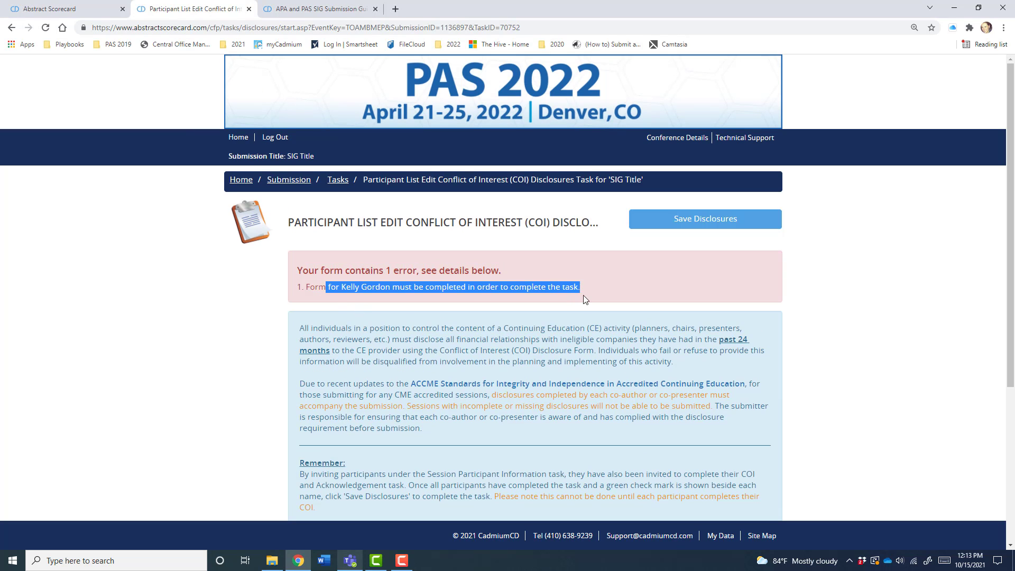
{"action": "left_click", "coordinate": [547, 286]}
{"action": "left_click", "coordinate": [338, 180]}
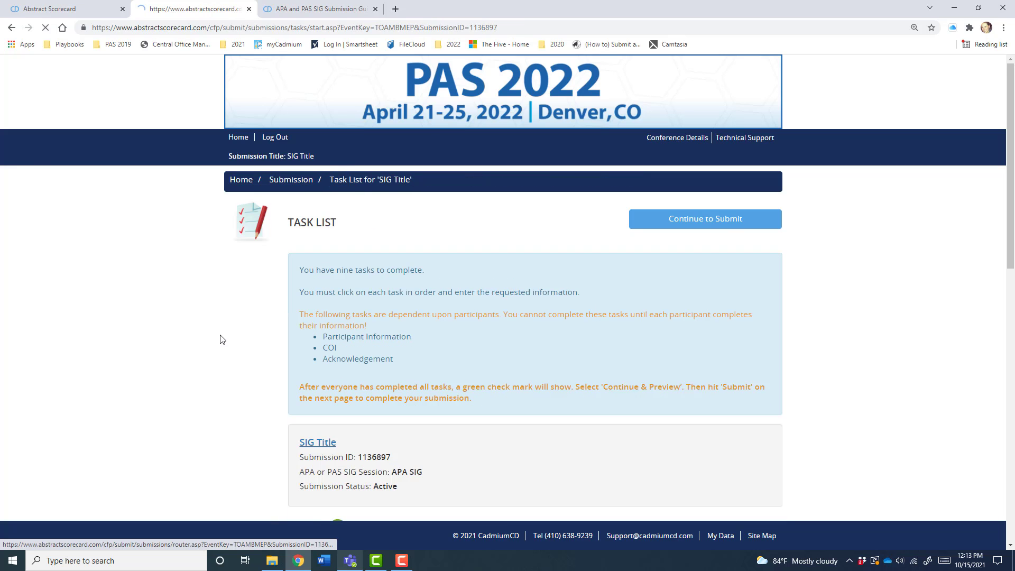
{"action": "scroll", "coordinate": [423, 291], "scroll_direction": "down", "scroll_amount": 10}
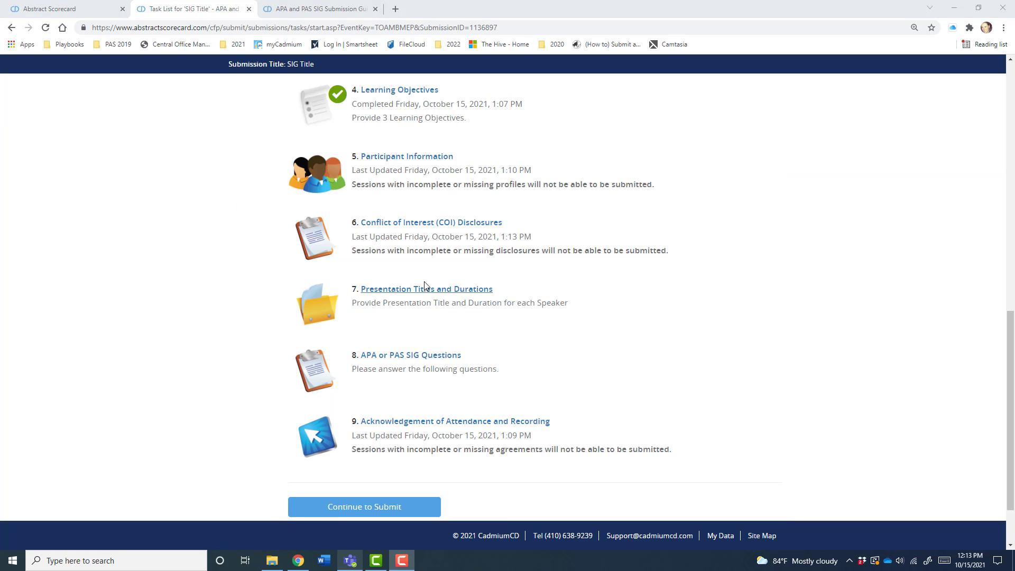
- Give the first speaker a presentation title and a 15-minute duration
{"action": "left_click", "coordinate": [421, 294]}
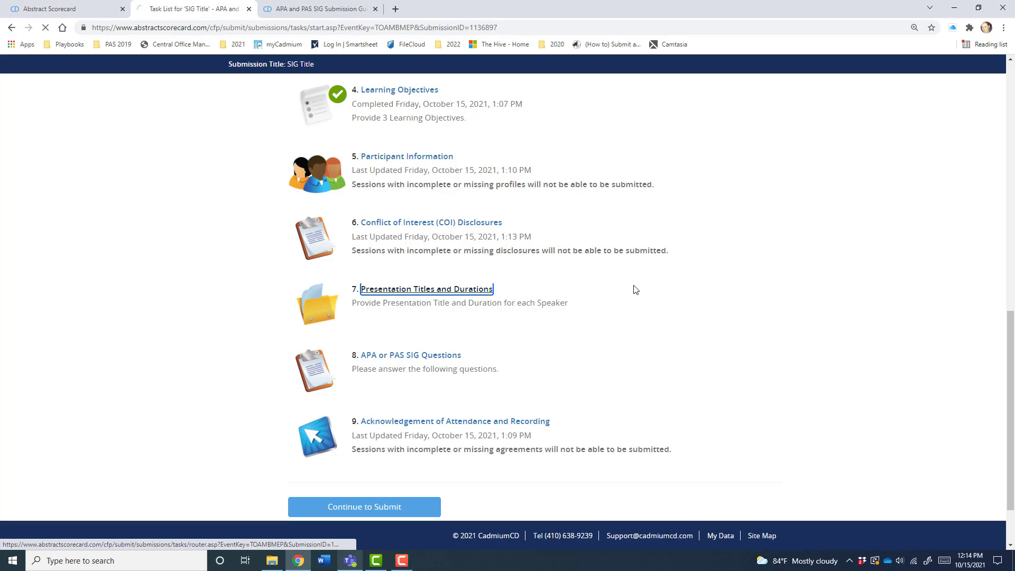
{"action": "scroll", "coordinate": [634, 289], "scroll_direction": "down", "scroll_amount": 4}
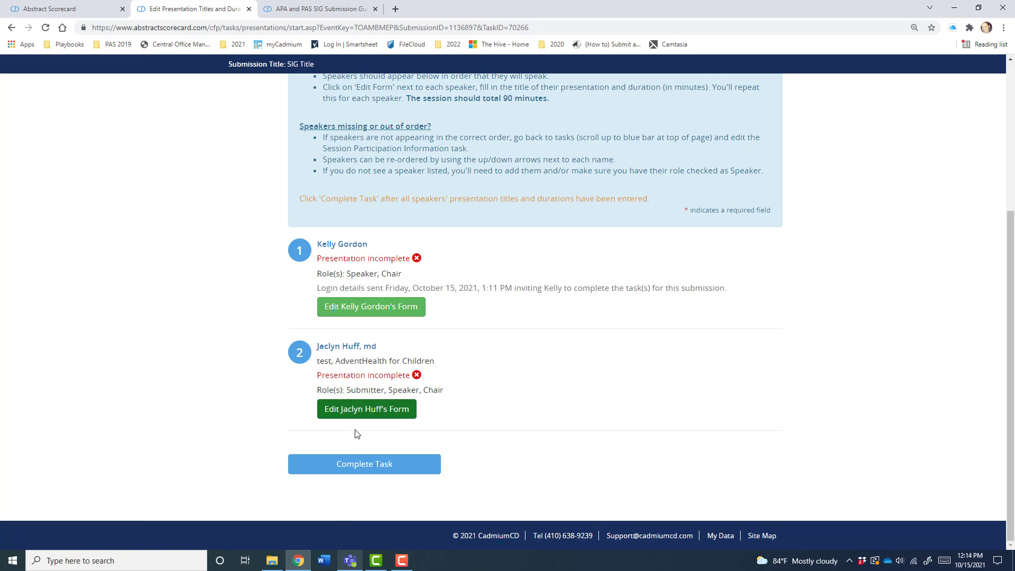
{"action": "left_click", "coordinate": [357, 307]}
{"action": "left_click", "coordinate": [333, 293]}
{"action": "type", "text": "Kell"}
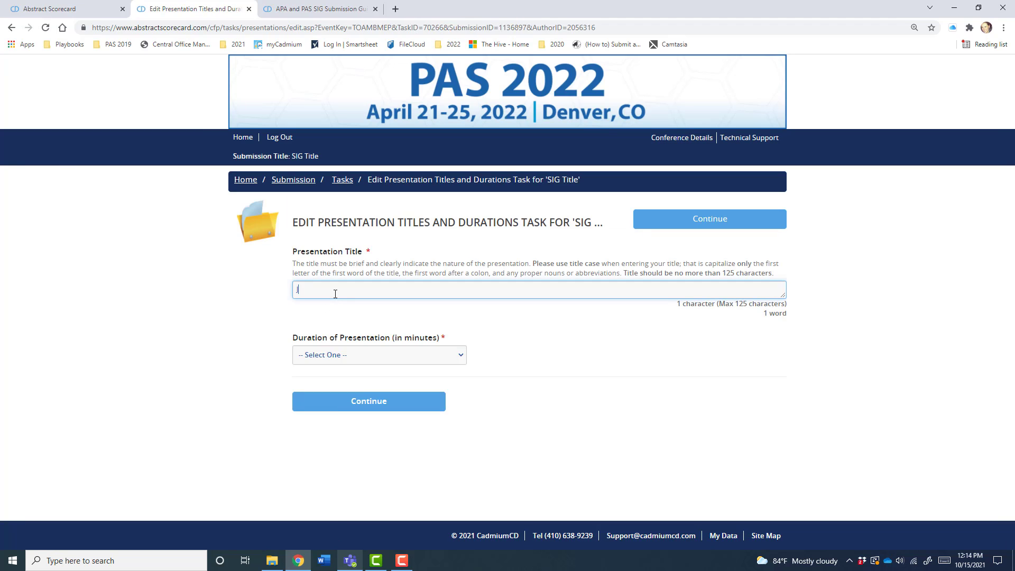
{"action": "type", "text": "y's Title"}
{"action": "left_click", "coordinate": [400, 363]}
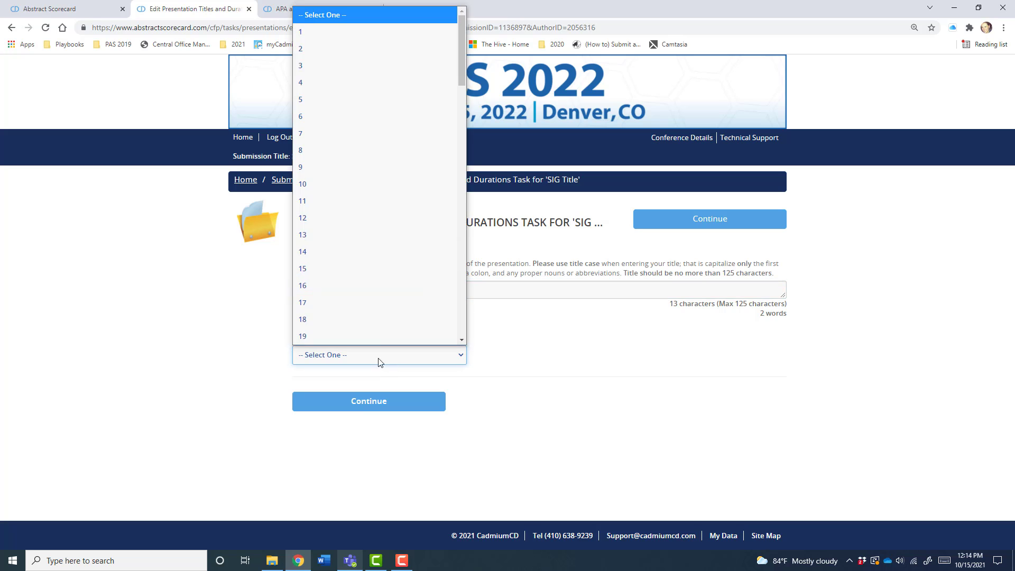
{"action": "left_click", "coordinate": [361, 252]}
{"action": "left_click", "coordinate": [369, 394]}
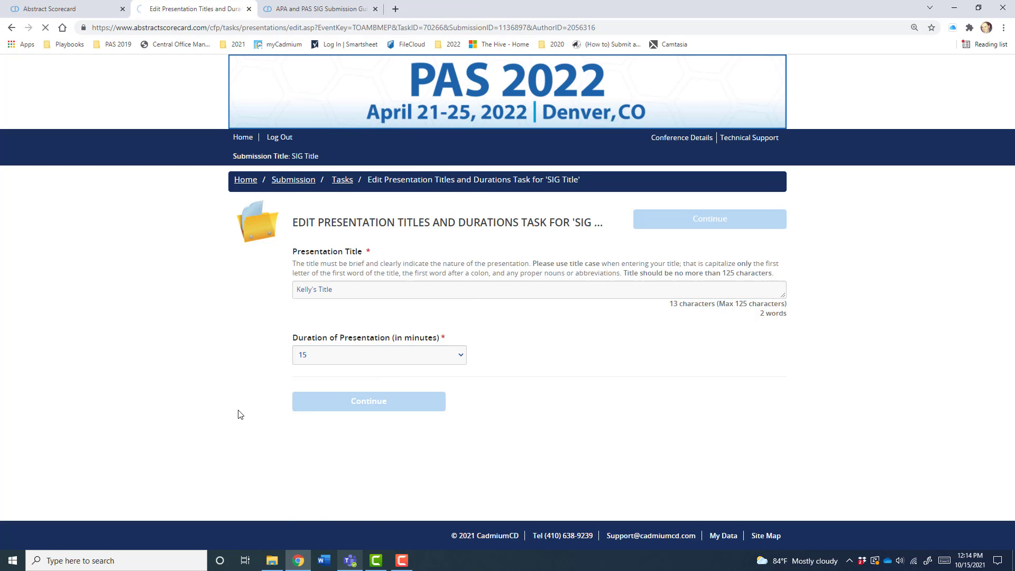
- Give the submitter a presentation title with a 10-minute duration and complete the task
{"action": "scroll", "coordinate": [251, 423], "scroll_direction": "down", "scroll_amount": 5}
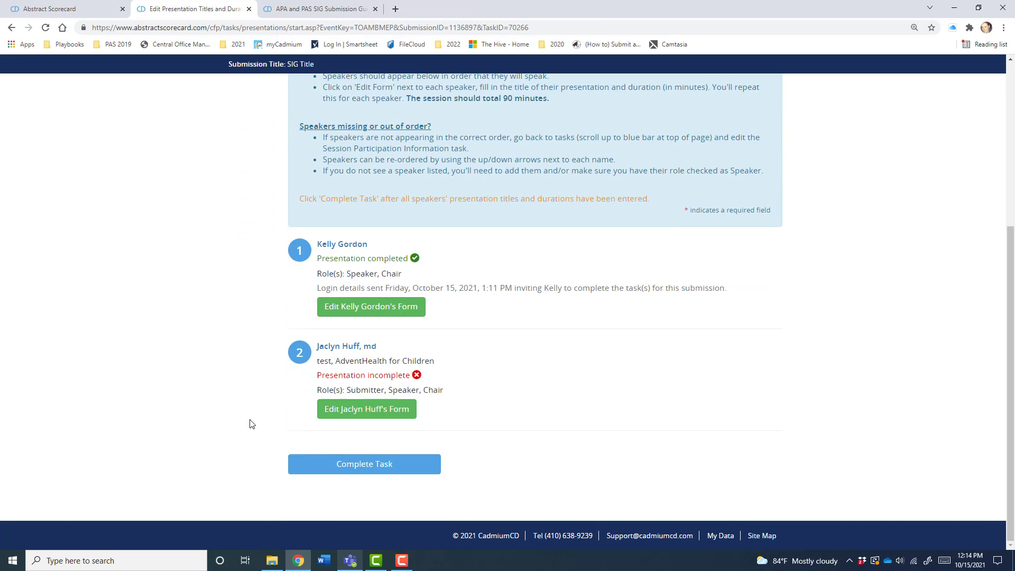
{"action": "left_click", "coordinate": [356, 409]}
{"action": "left_click", "coordinate": [349, 297]}
{"action": "type", "text": "J"}
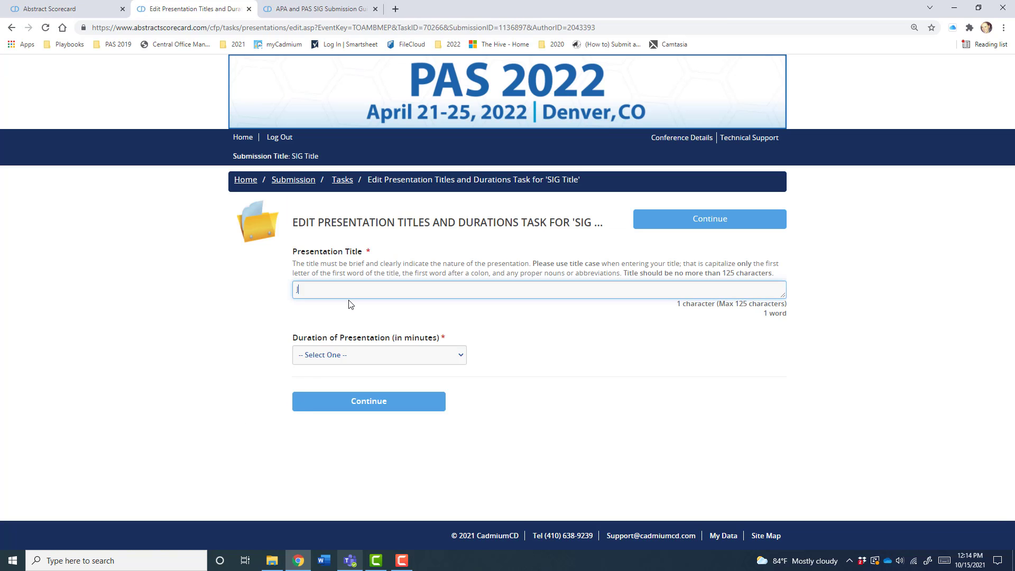
{"action": "type", "text": "aclyn's Title"}
{"action": "left_click", "coordinate": [427, 356]}
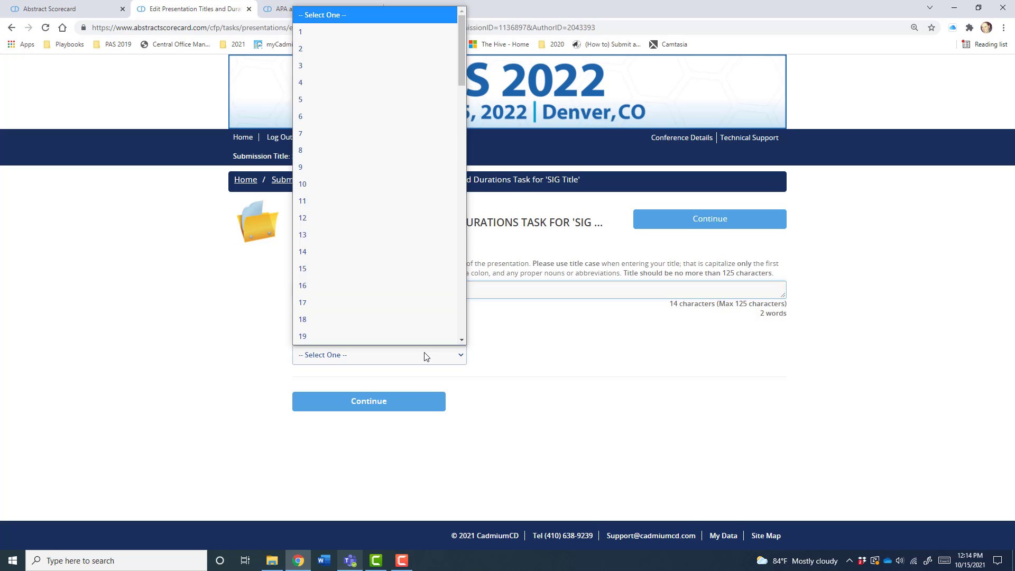
{"action": "left_click", "coordinate": [361, 184]}
{"action": "left_click", "coordinate": [370, 402]}
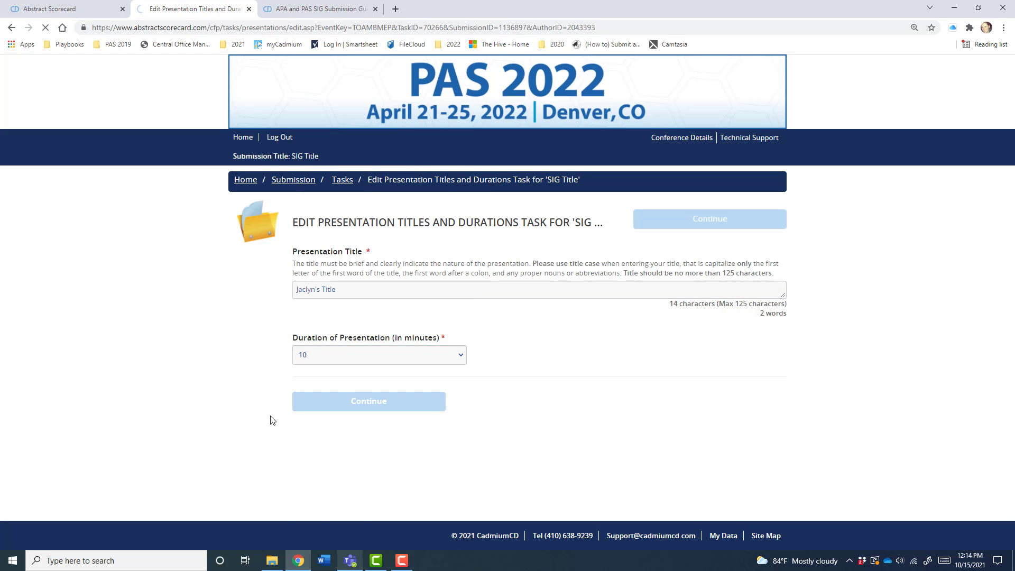
{"action": "scroll", "coordinate": [267, 420], "scroll_direction": "down", "scroll_amount": 6}
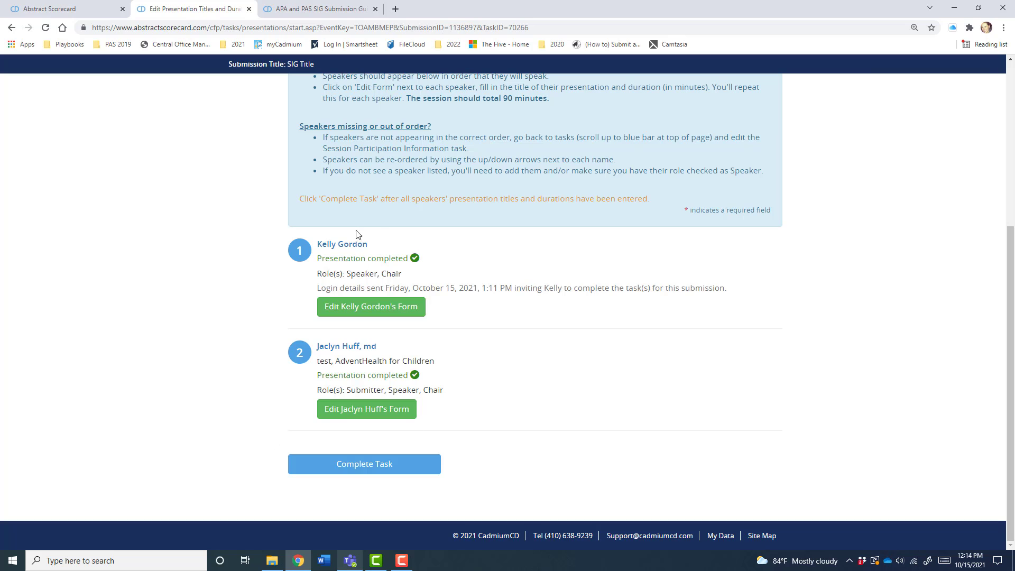
{"action": "left_click", "coordinate": [370, 409]}
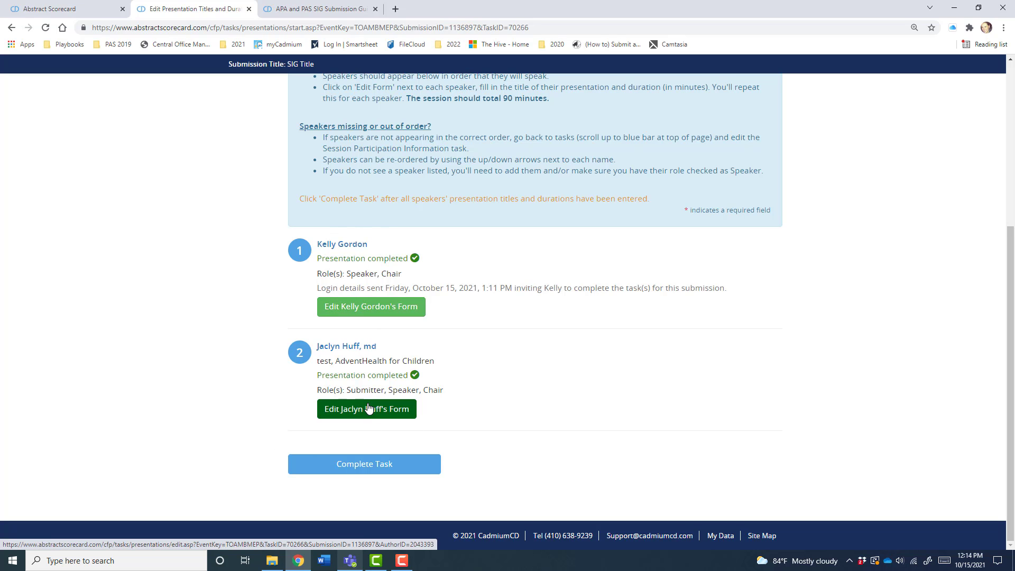
{"action": "left_click", "coordinate": [359, 467]}
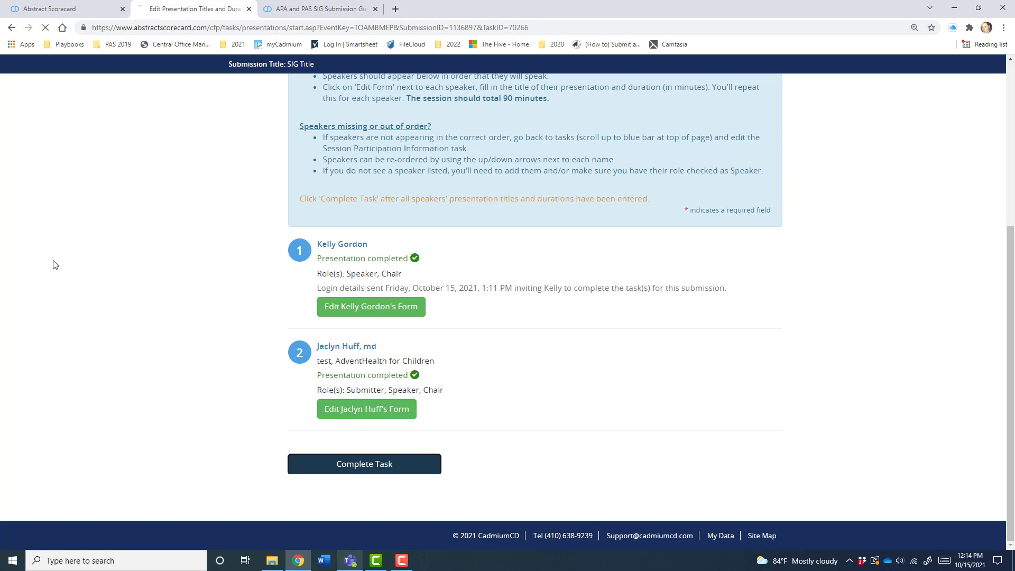
- Open and complete the APA or PAS SIG Questions task
{"action": "scroll", "coordinate": [260, 381], "scroll_direction": "down", "scroll_amount": 5}
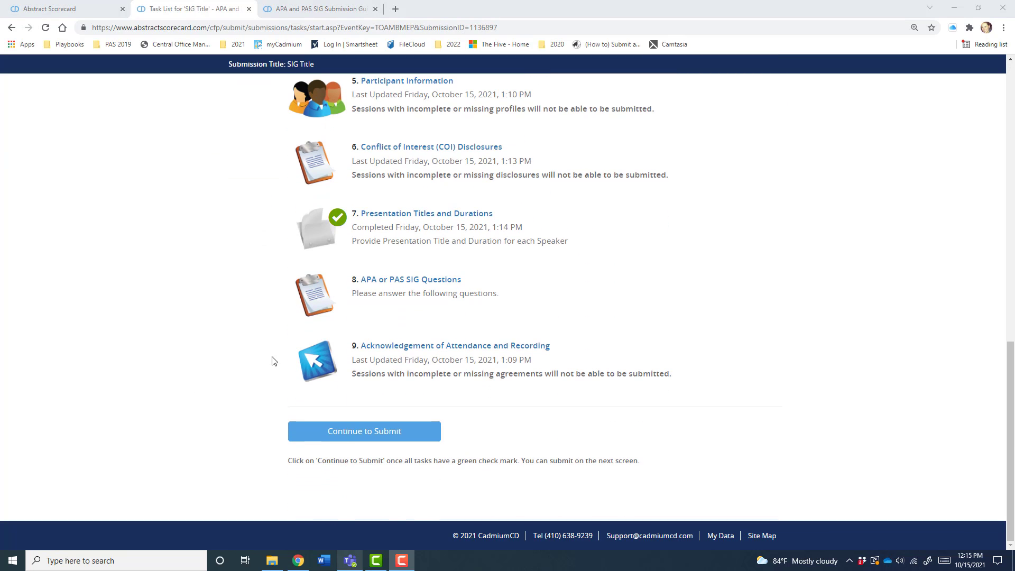
{"action": "left_click", "coordinate": [381, 280]}
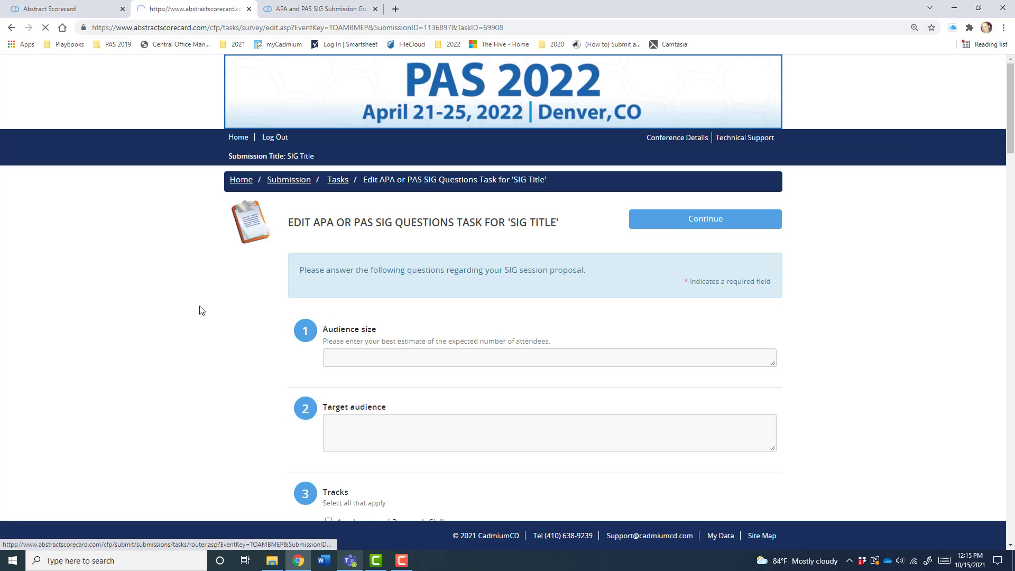
{"action": "scroll", "coordinate": [200, 312], "scroll_direction": "down", "scroll_amount": 1}
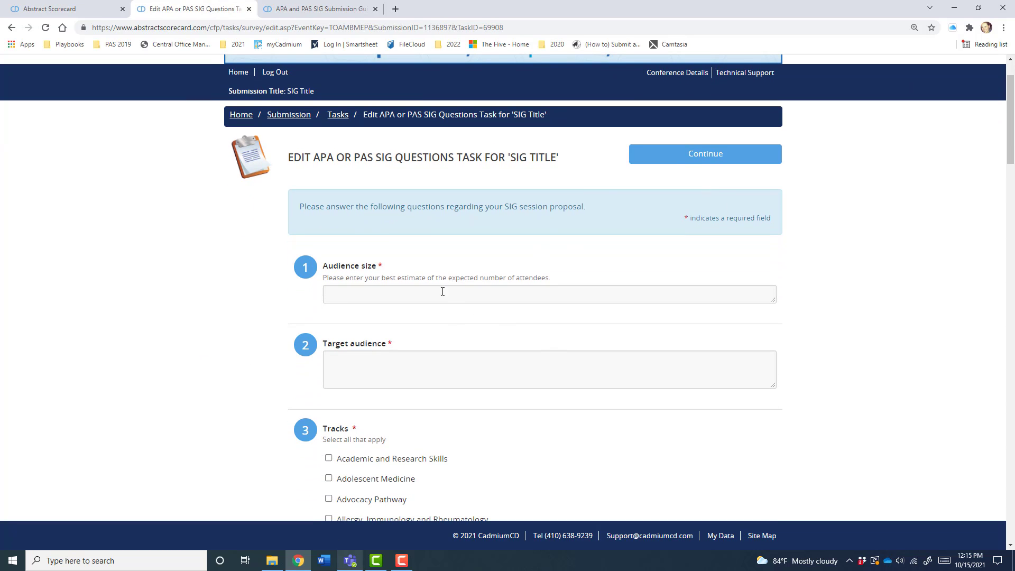
{"action": "left_click", "coordinate": [394, 268]}
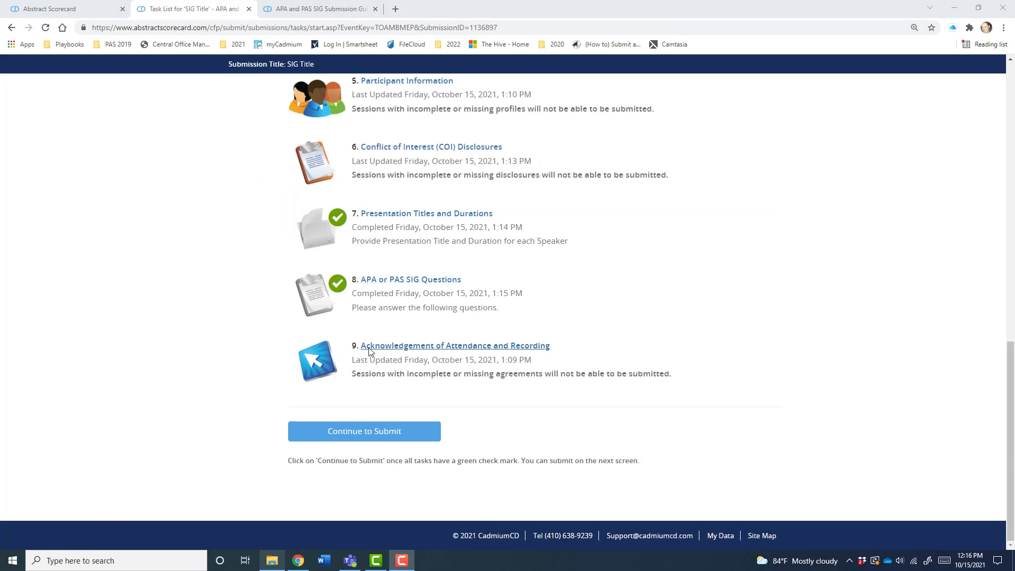
- Resubmit the submitter's Attendance and Recording agreement, then return to the task list
{"action": "left_click", "coordinate": [369, 351]}
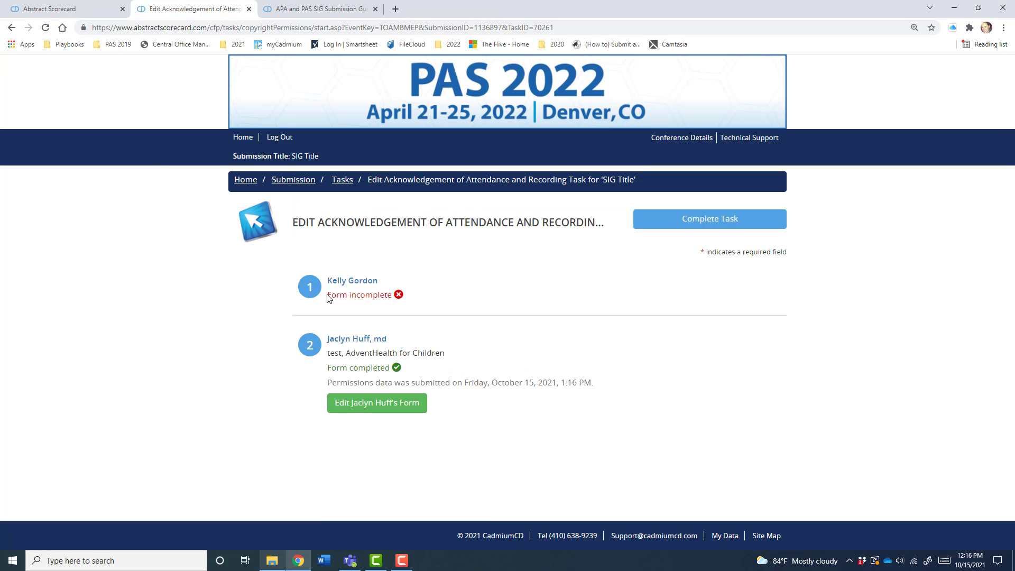
{"action": "left_click_drag", "start_coordinate": [327, 296], "coordinate": [399, 300]}
{"action": "left_click", "coordinate": [382, 299]}
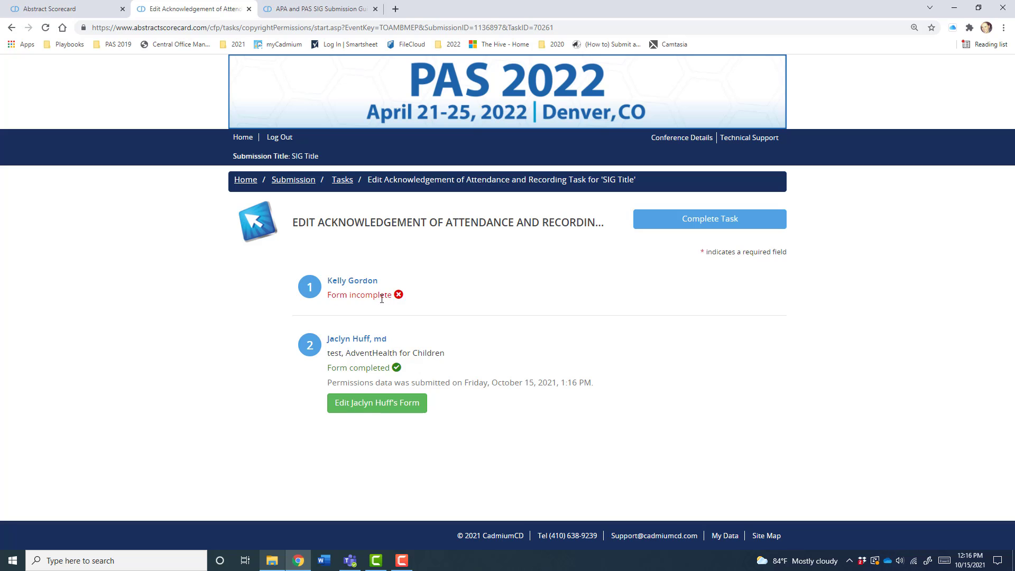
{"action": "triple_click", "coordinate": [345, 297]}
{"action": "left_click_drag", "start_coordinate": [337, 371], "coordinate": [400, 375]}
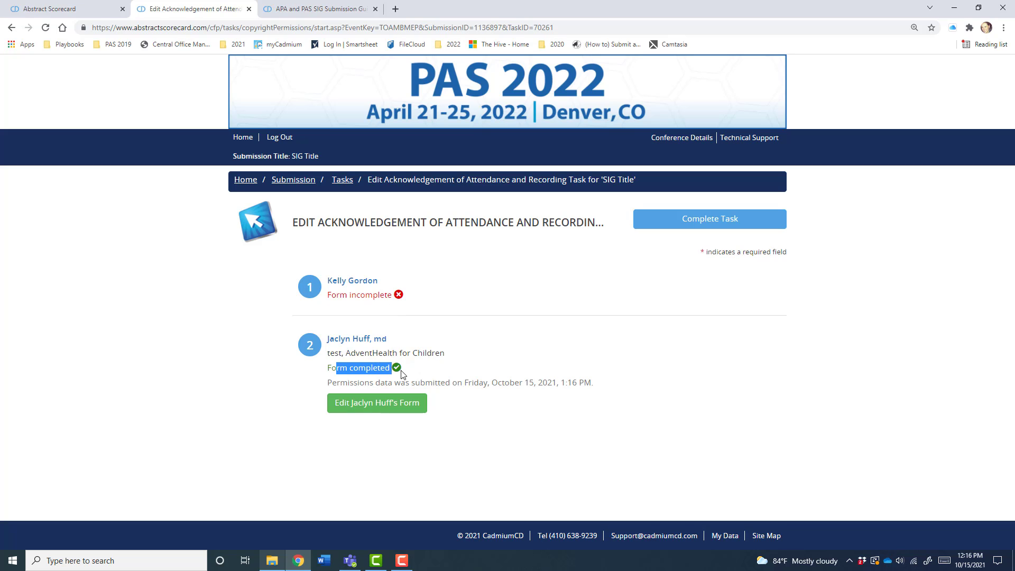
{"action": "left_click", "coordinate": [353, 374]}
{"action": "left_click", "coordinate": [331, 411]}
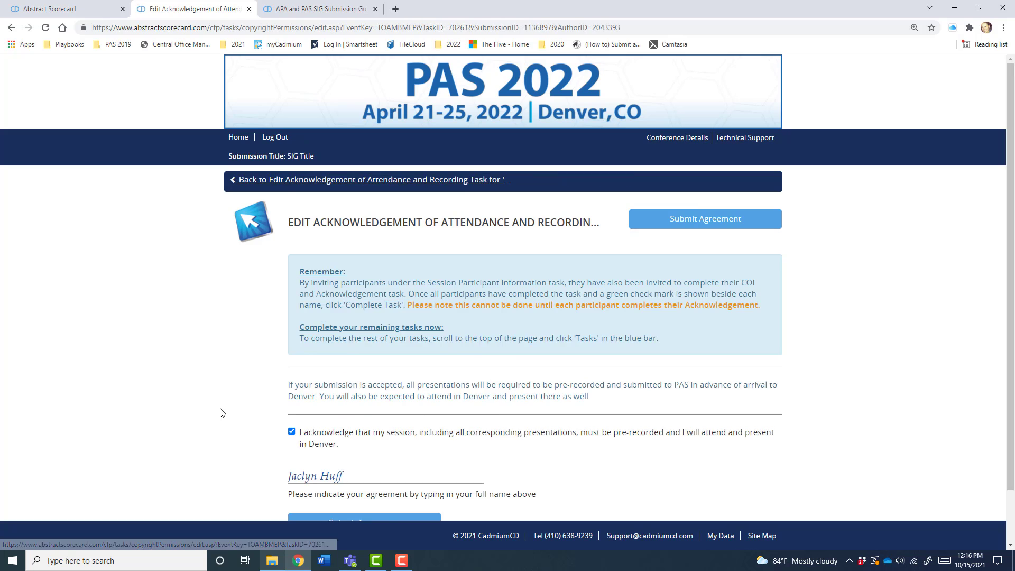
{"action": "scroll", "coordinate": [220, 413], "scroll_direction": "down", "scroll_amount": 2}
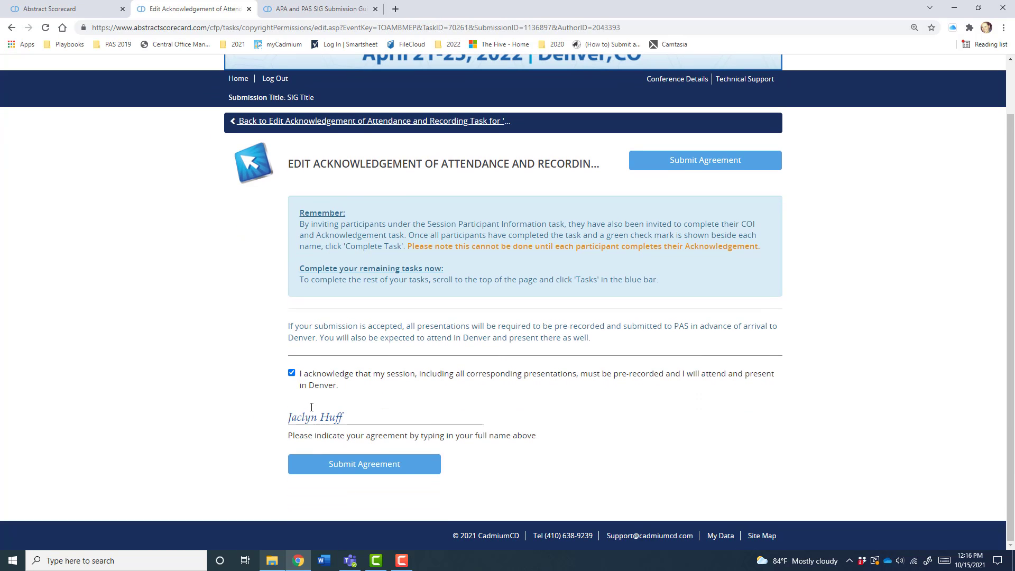
{"action": "left_click", "coordinate": [347, 456]}
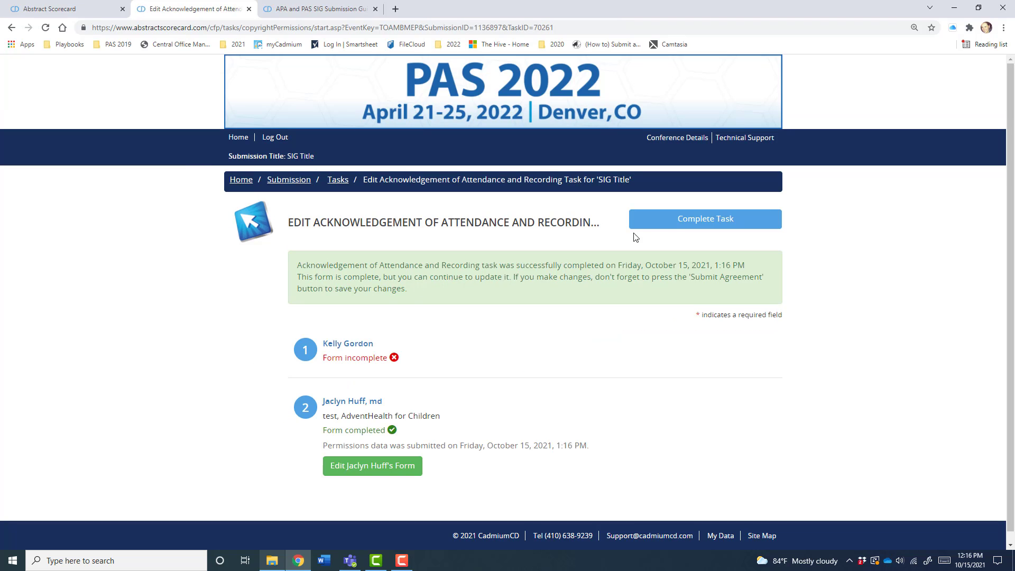
{"action": "left_click_drag", "start_coordinate": [390, 359], "coordinate": [326, 358]}
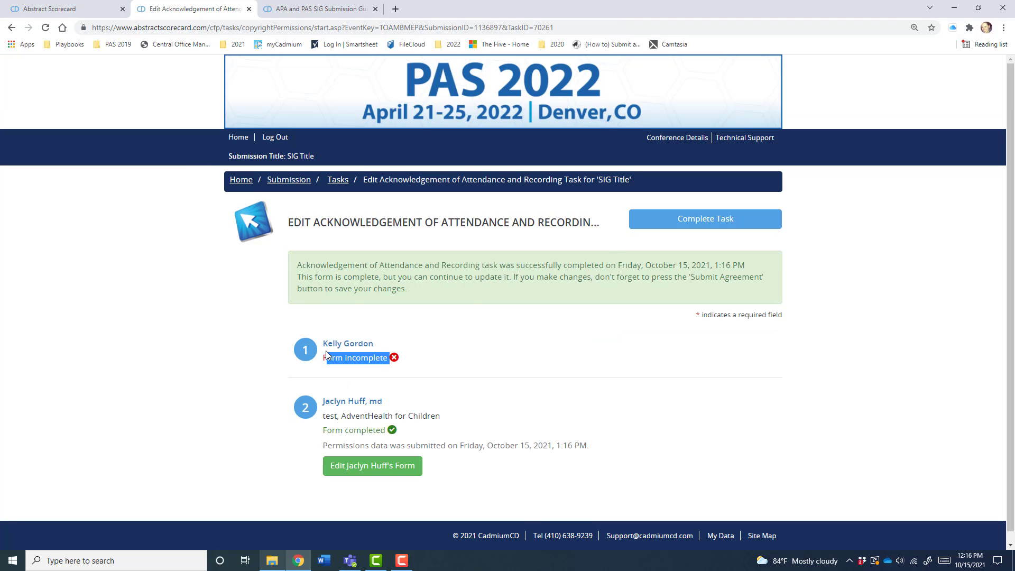
{"action": "left_click", "coordinate": [335, 354]}
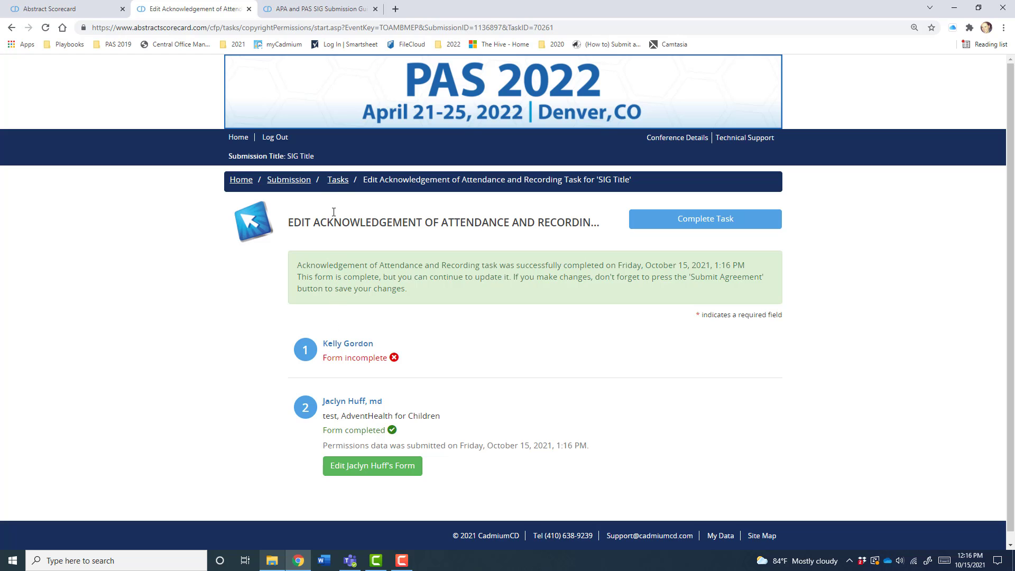
{"action": "left_click", "coordinate": [338, 180]}
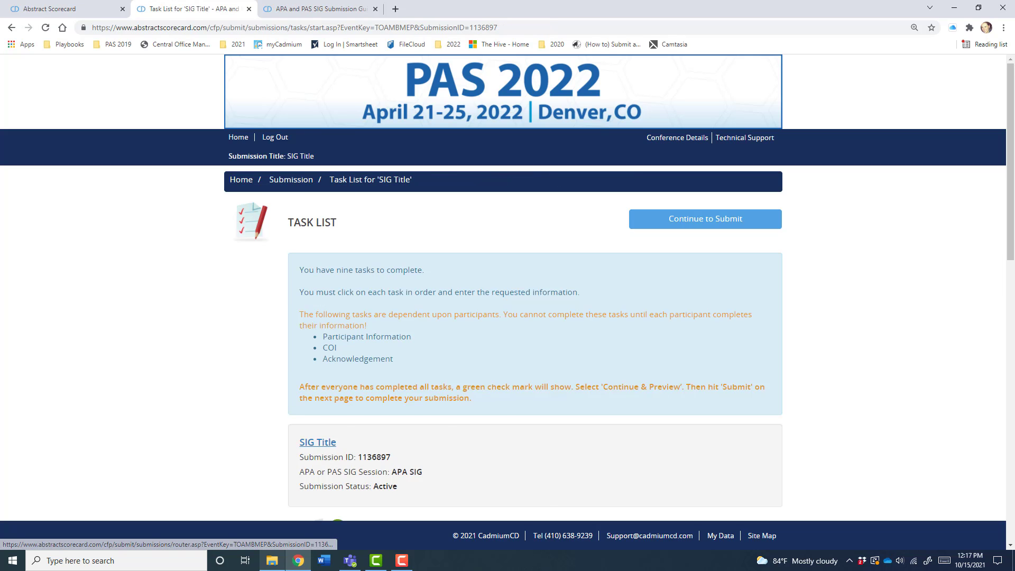
- Review the task list, confirming Participant Information, COI Disclosures and Attendance Acknowledgement show completed checks
{"action": "scroll", "coordinate": [212, 335], "scroll_direction": "up", "scroll_amount": 7}
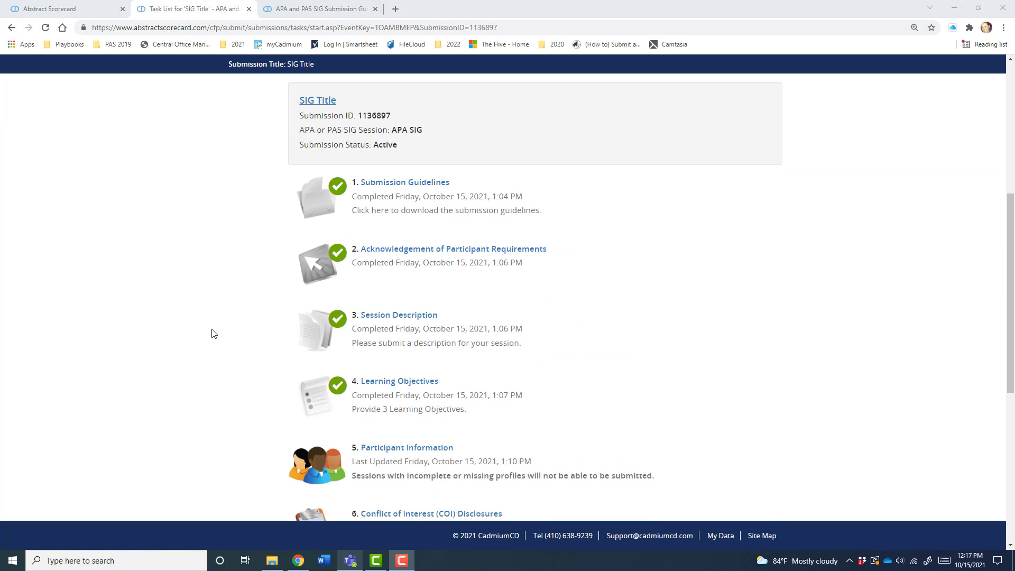
{"action": "scroll", "coordinate": [212, 333], "scroll_direction": "down", "scroll_amount": 6}
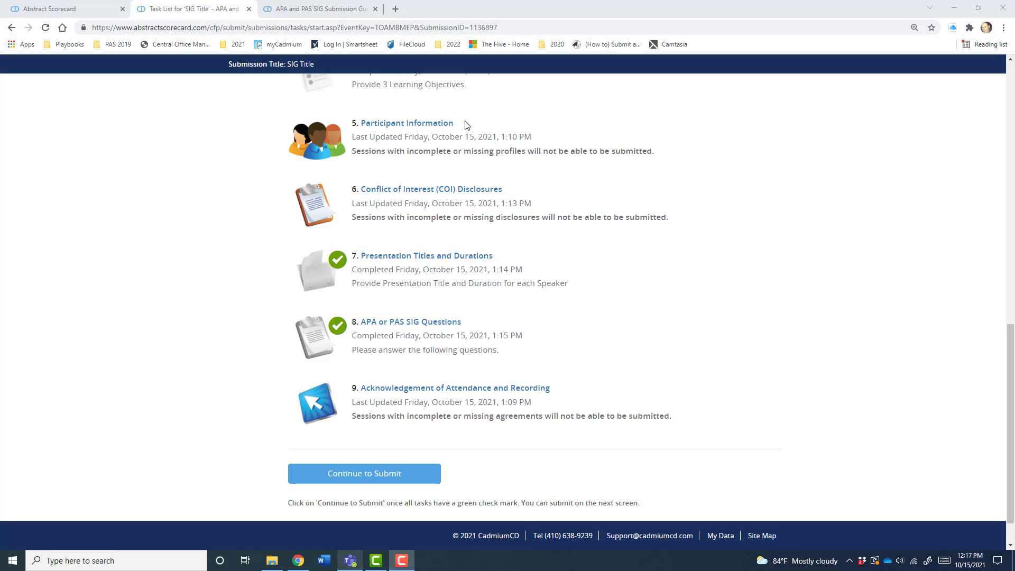
{"action": "left_click_drag", "start_coordinate": [456, 124], "coordinate": [359, 123]}
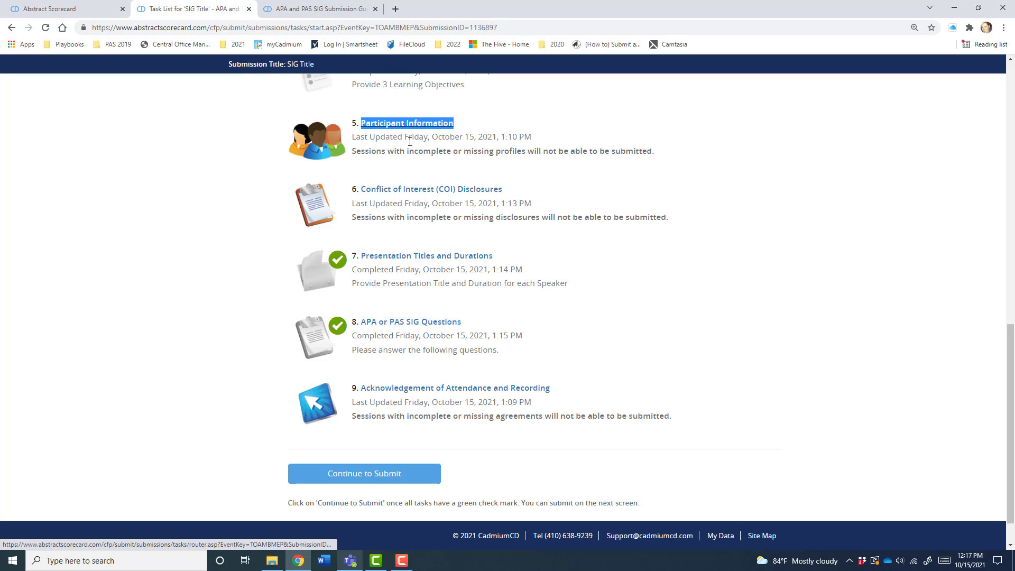
{"action": "left_click_drag", "start_coordinate": [512, 190], "coordinate": [360, 190]}
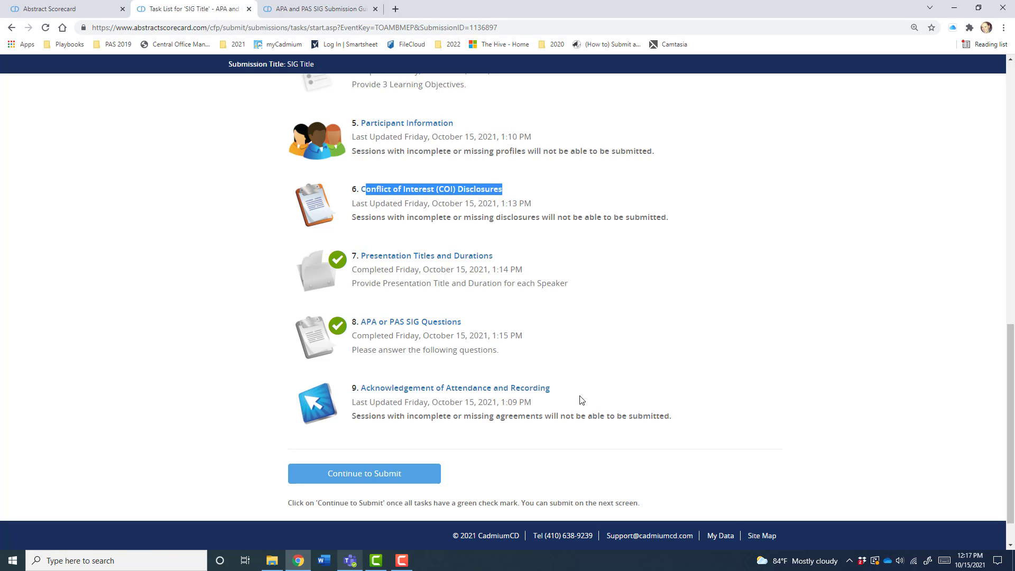
{"action": "left_click_drag", "start_coordinate": [579, 396], "coordinate": [361, 391]}
{"action": "left_click", "coordinate": [593, 369]}
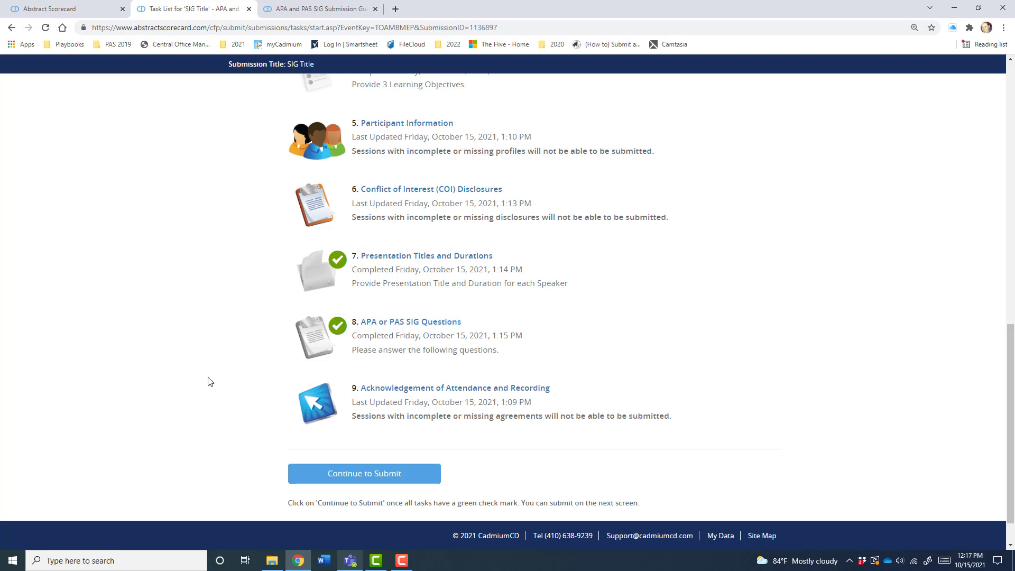
{"action": "scroll", "coordinate": [208, 385], "scroll_direction": "up", "scroll_amount": 1}
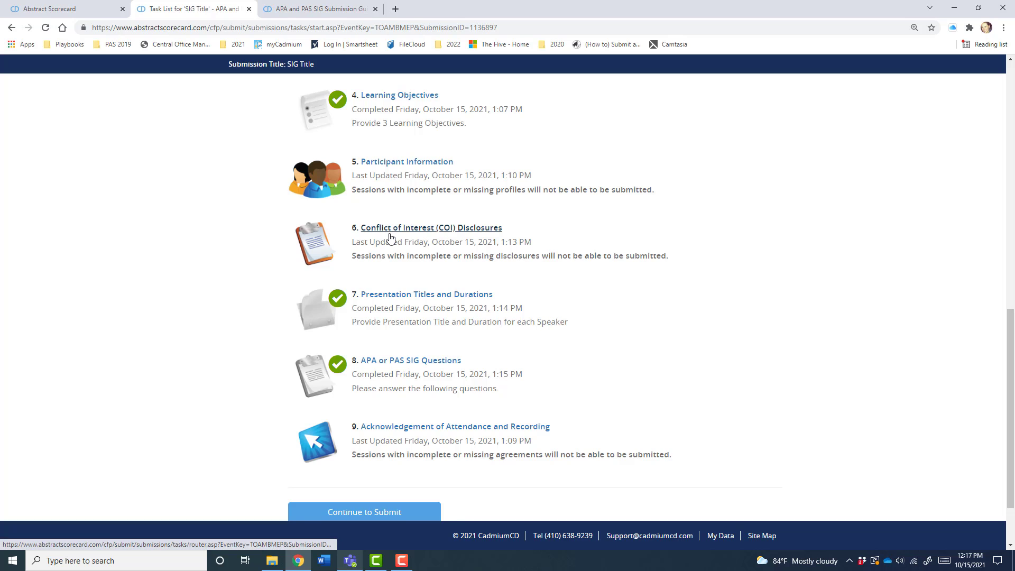
{"action": "scroll", "coordinate": [388, 236], "scroll_direction": "down", "scroll_amount": 1}
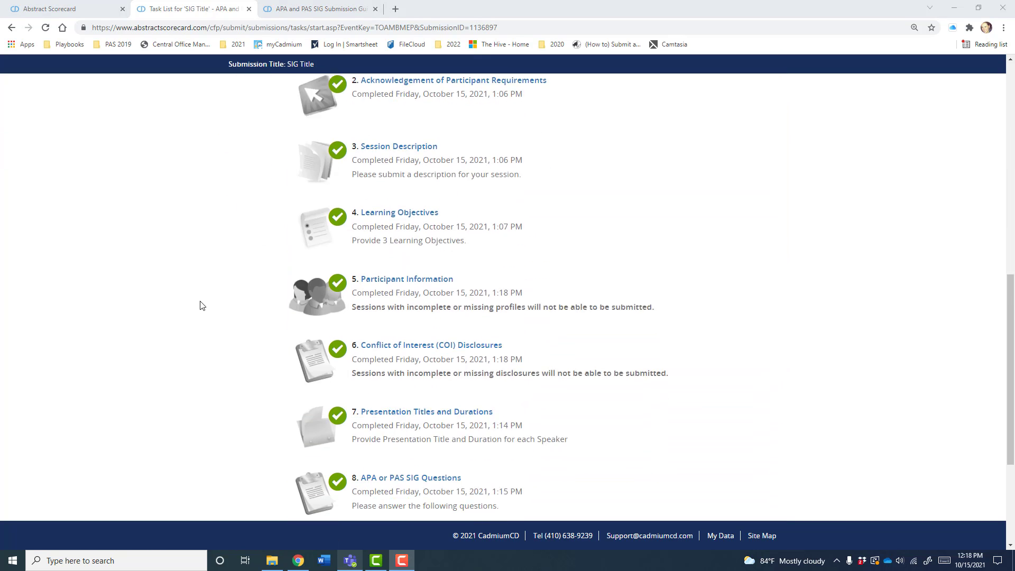
{"action": "scroll", "coordinate": [200, 305], "scroll_direction": "down", "scroll_amount": 4}
{"action": "scroll", "coordinate": [198, 305], "scroll_direction": "up", "scroll_amount": 5}
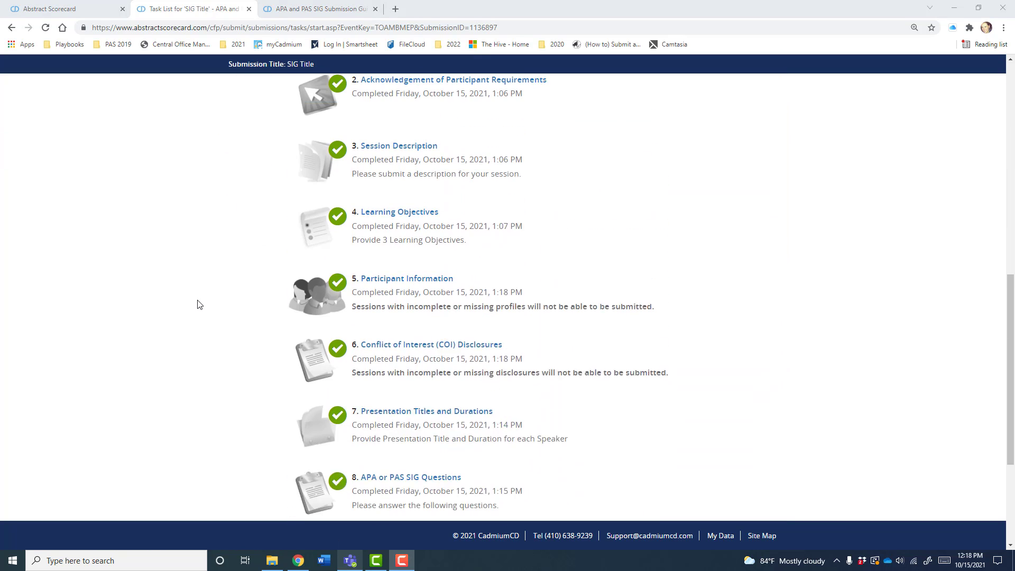
{"action": "scroll", "coordinate": [198, 302], "scroll_direction": "up", "scroll_amount": 2}
{"action": "scroll", "coordinate": [204, 311], "scroll_direction": "down", "scroll_amount": 7}
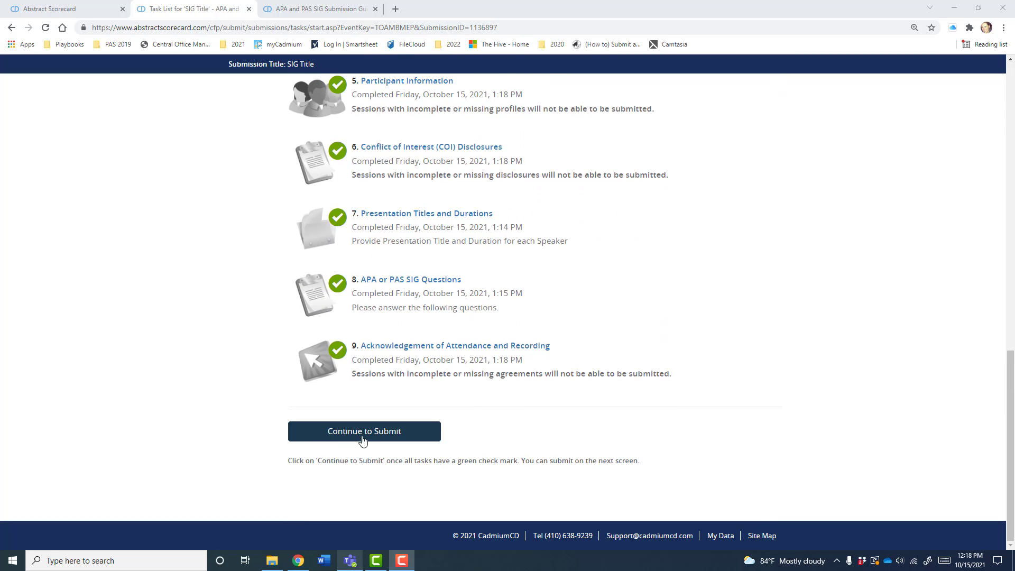
- Review the Submission Summary page and submit the completed SIG proposal
{"action": "left_click", "coordinate": [363, 437]}
{"action": "scroll", "coordinate": [236, 422], "scroll_direction": "down", "scroll_amount": 3}
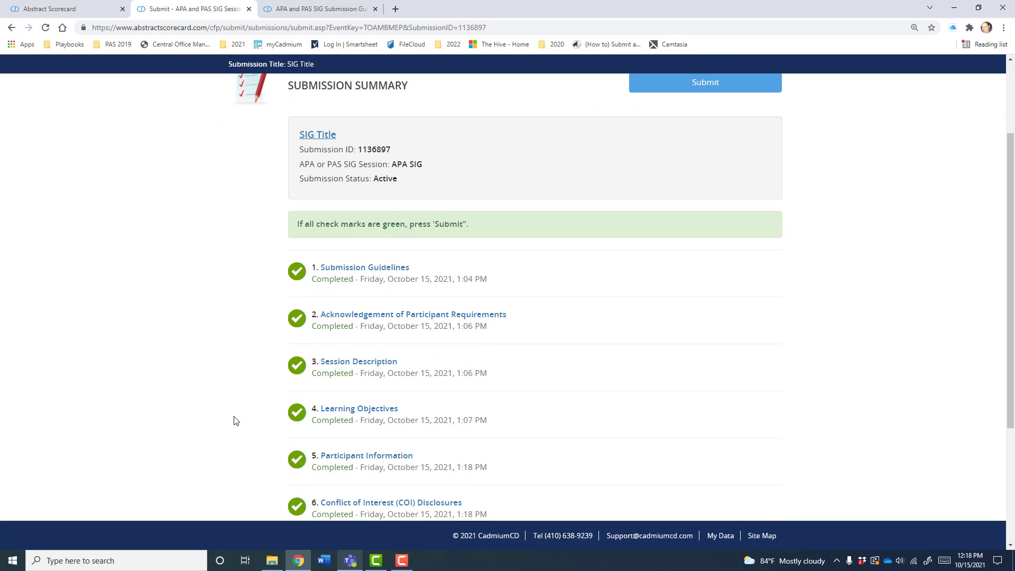
{"action": "scroll", "coordinate": [499, 374], "scroll_direction": "down", "scroll_amount": 4}
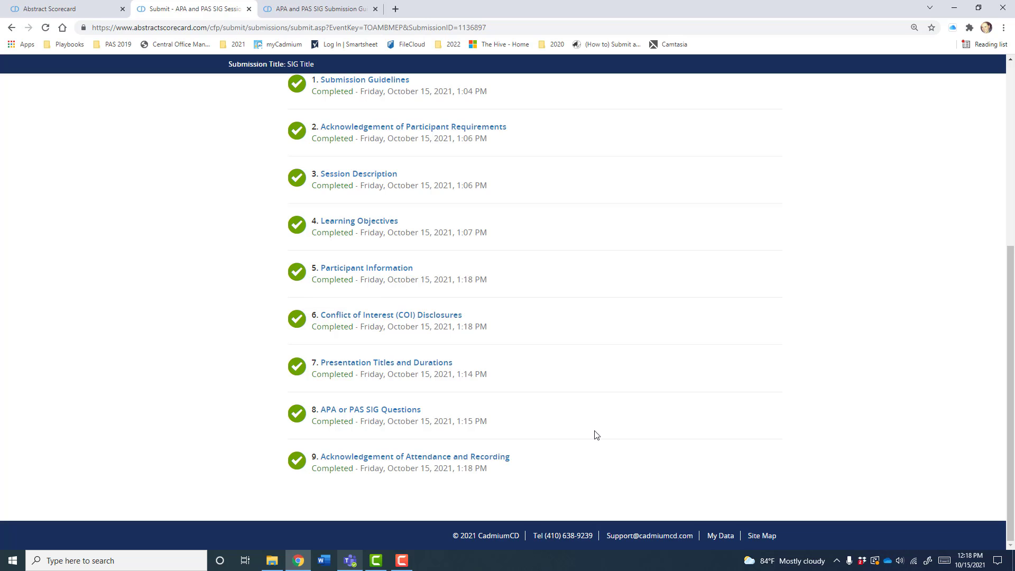
{"action": "scroll", "coordinate": [590, 433], "scroll_direction": "up", "scroll_amount": 3}
{"action": "scroll", "coordinate": [591, 433], "scroll_direction": "up", "scroll_amount": 3}
{"action": "left_click", "coordinate": [703, 219]}
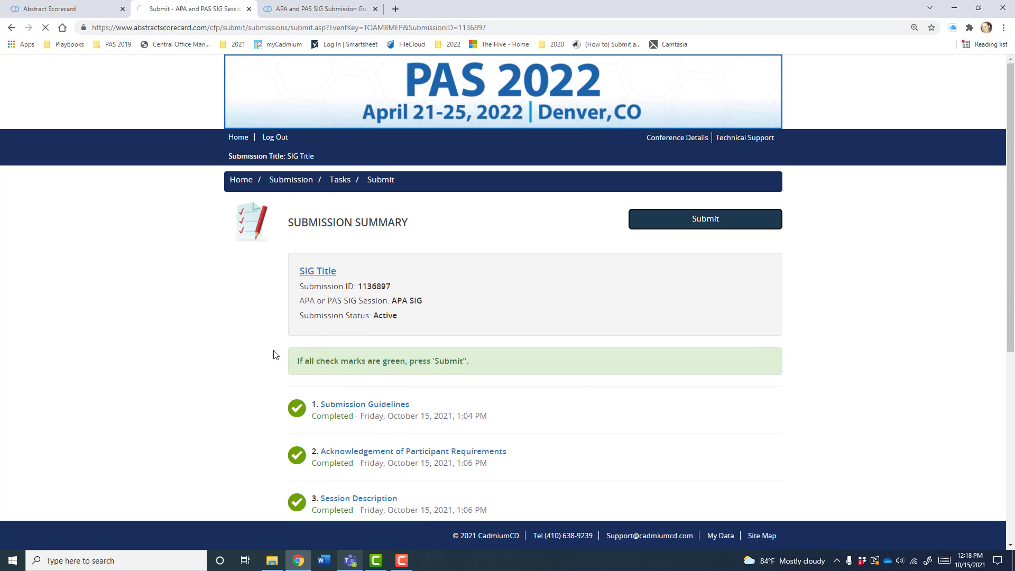
- Highlight the thank-you message and submission 2's Complete status on the home page
{"action": "left_click_drag", "start_coordinate": [483, 319], "coordinate": [299, 319]}
{"action": "left_click", "coordinate": [450, 316]}
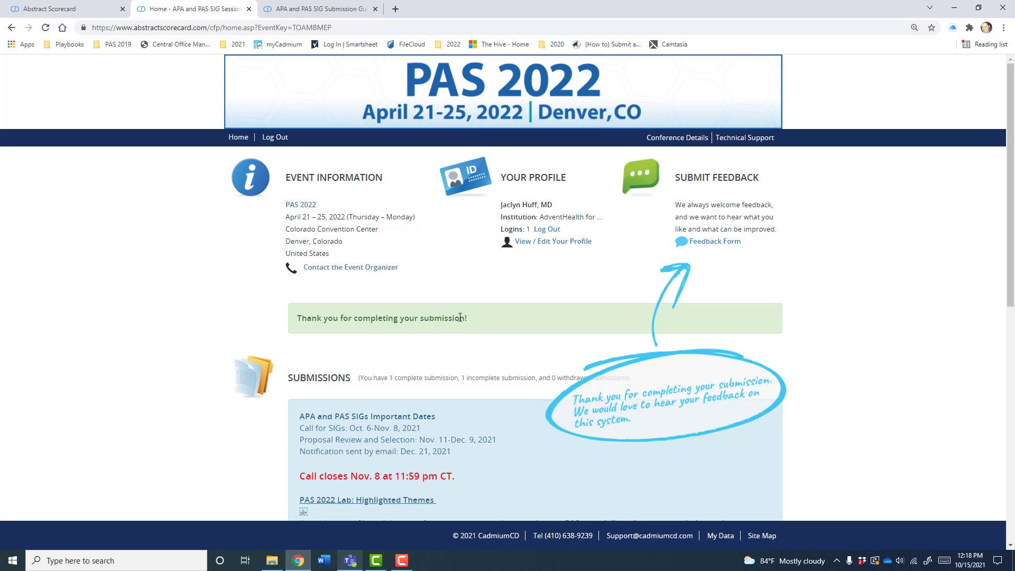
{"action": "scroll", "coordinate": [460, 317], "scroll_direction": "down", "scroll_amount": 10}
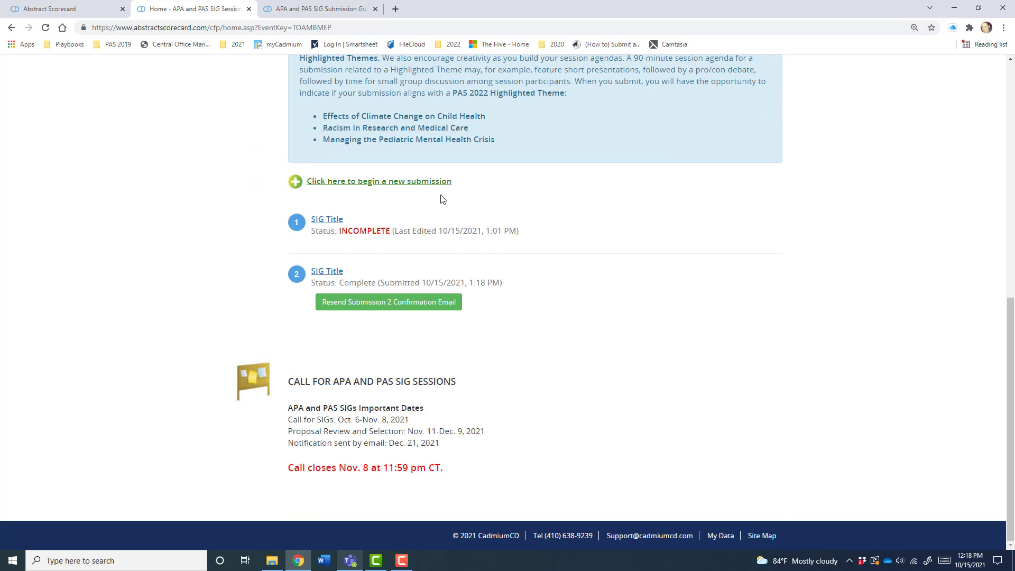
{"action": "left_click_drag", "start_coordinate": [309, 287], "coordinate": [522, 288]}
{"action": "left_click", "coordinate": [467, 289]}
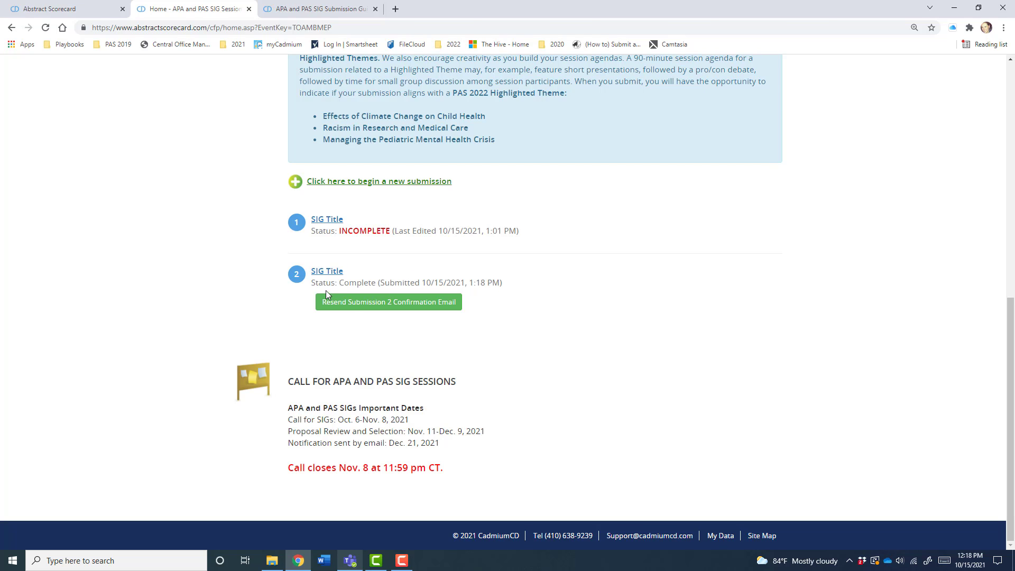